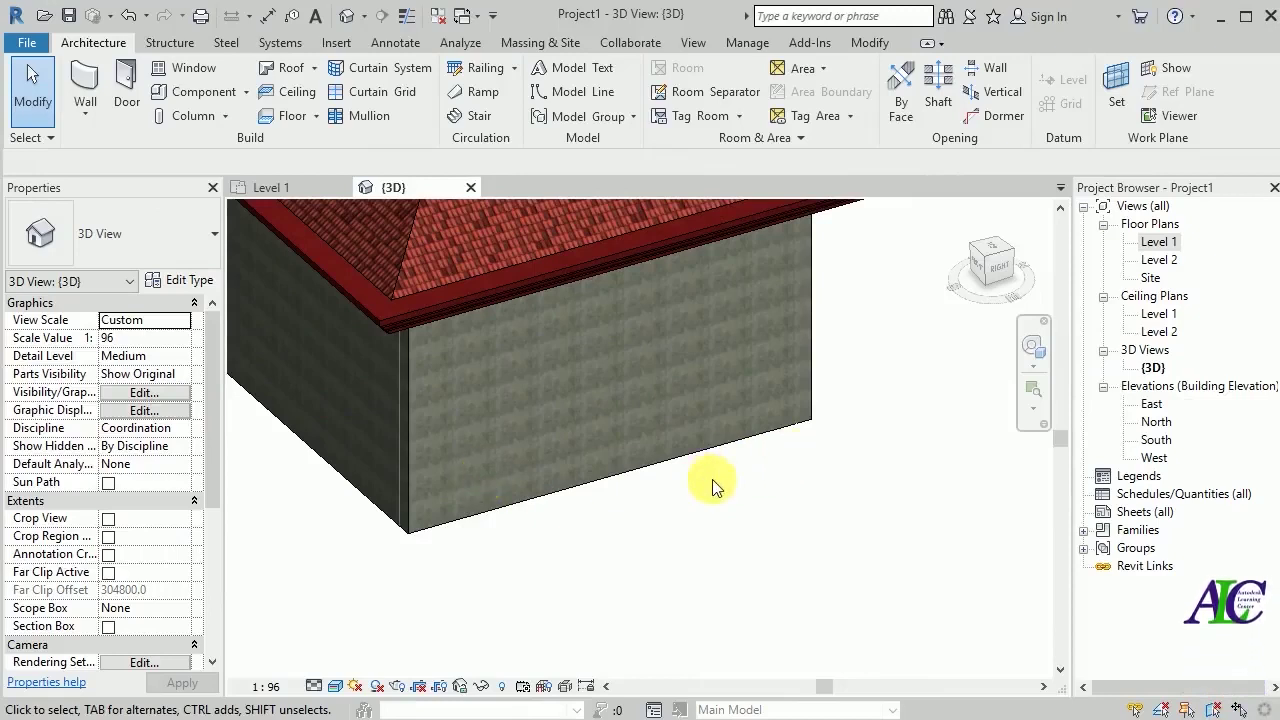
- Orbit the 3D view to bring the red hip roof and left exterior wall into view
{"action": "mouse_move", "coordinate": [589, 438]}
{"action": "middle_mouse_down", "text": "shift"}
{"action": "mouse_move", "coordinate": [794, 517]}
{"action": "mouse_move", "coordinate": [508, 469]}
{"action": "middle_mouse_up", "text": "shift"}
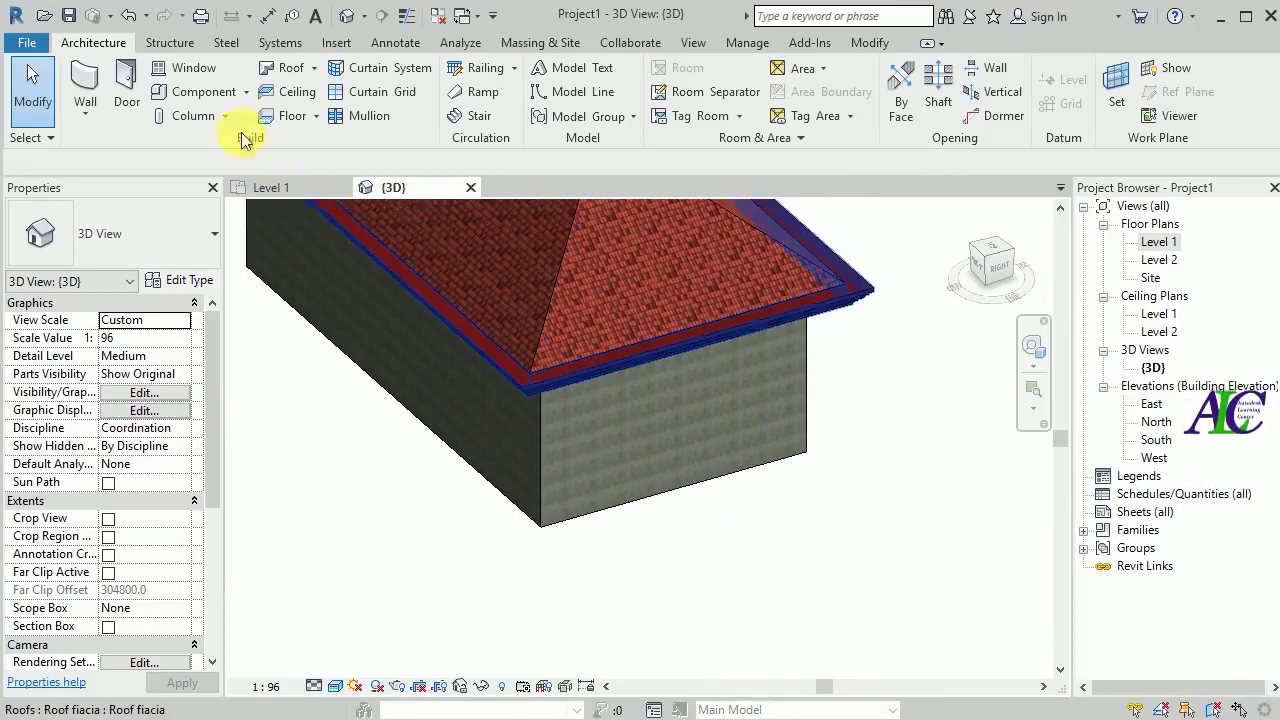
- Create an in-place Walls-category component named Walls 1 and start a solid Sweep in it
{"action": "left_click", "coordinate": [245, 92]}
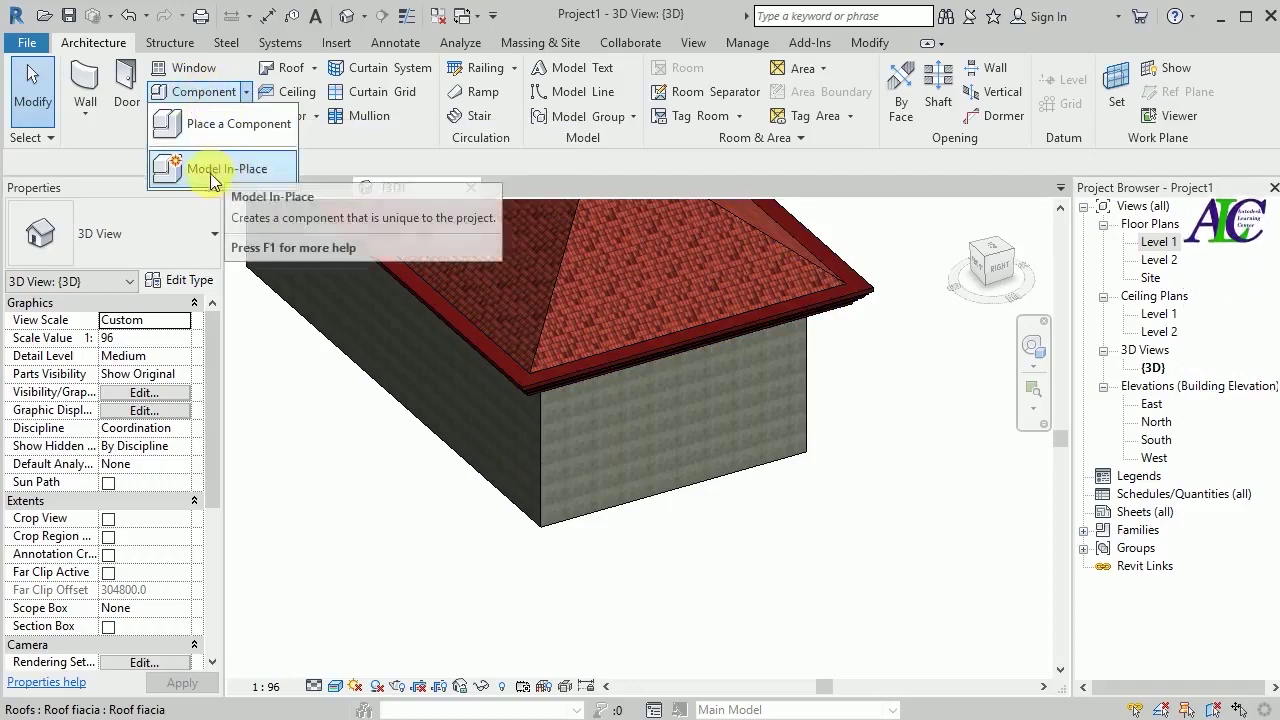
{"action": "left_click", "coordinate": [200, 168]}
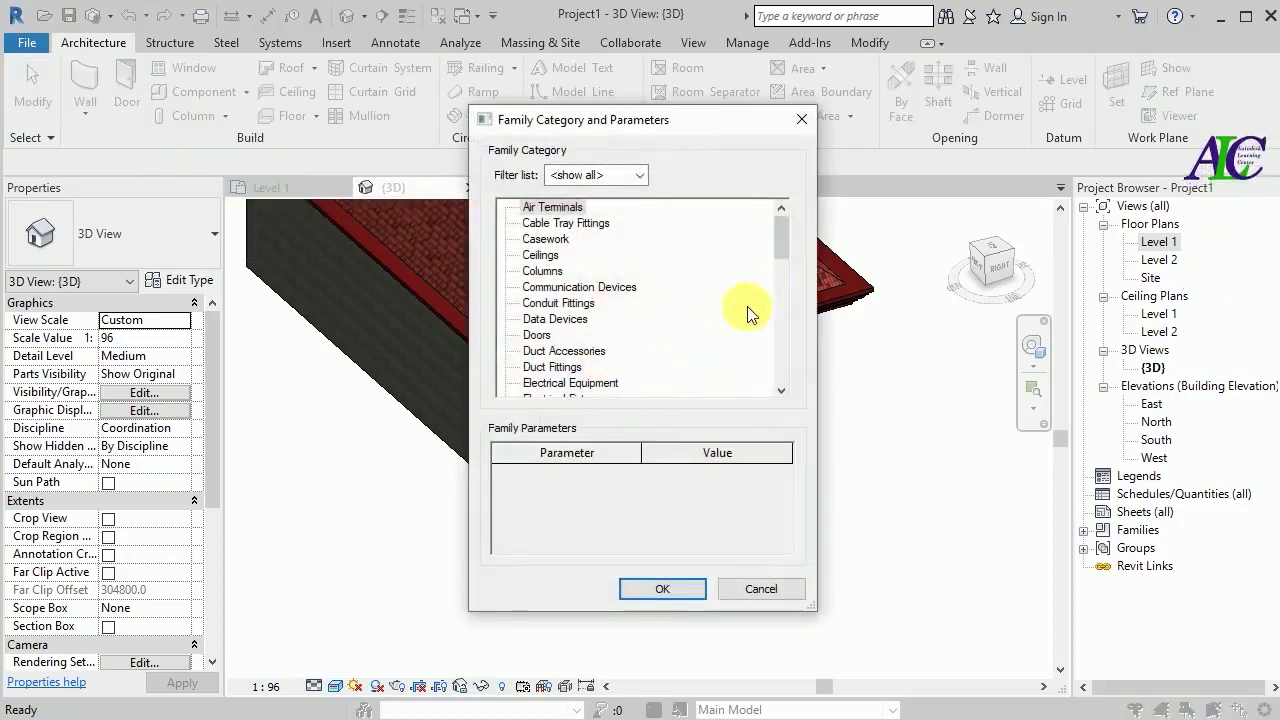
{"action": "left_click_drag", "start_coordinate": [780, 241], "coordinate": [780, 385]}
{"action": "left_click", "coordinate": [536, 367]}
{"action": "left_click", "coordinate": [671, 593]}
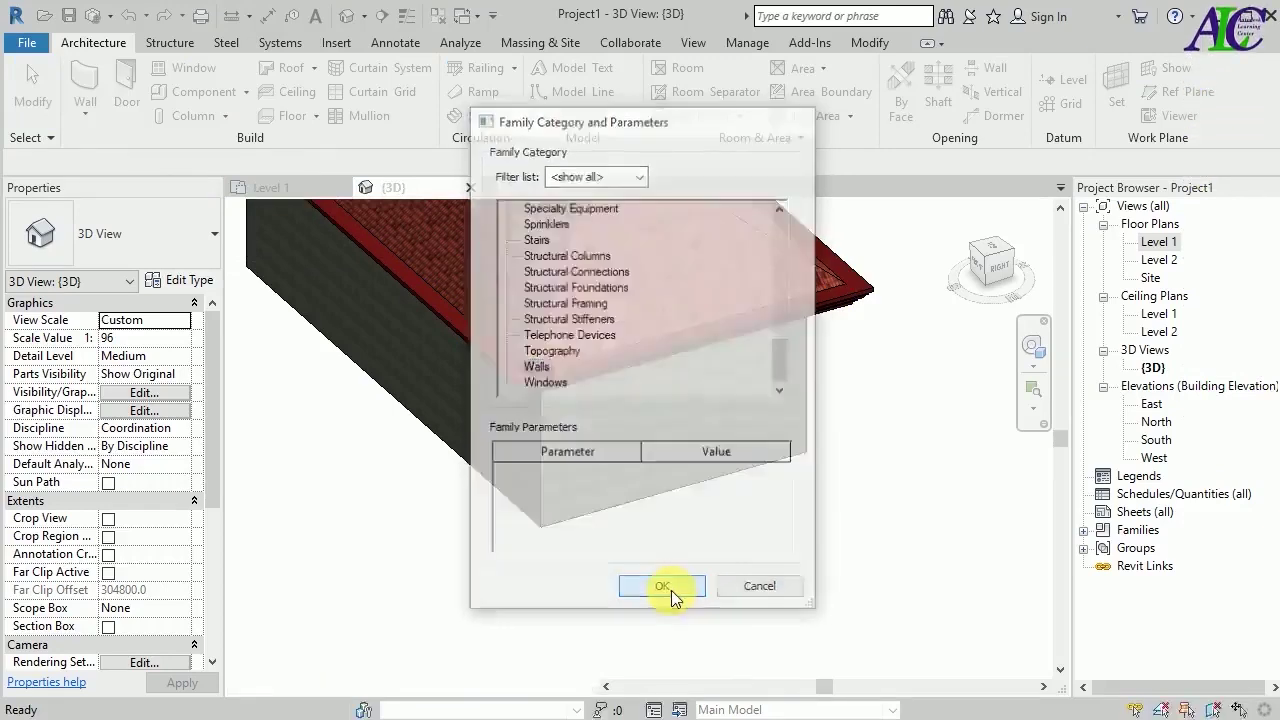
{"action": "left_click", "coordinate": [675, 410]}
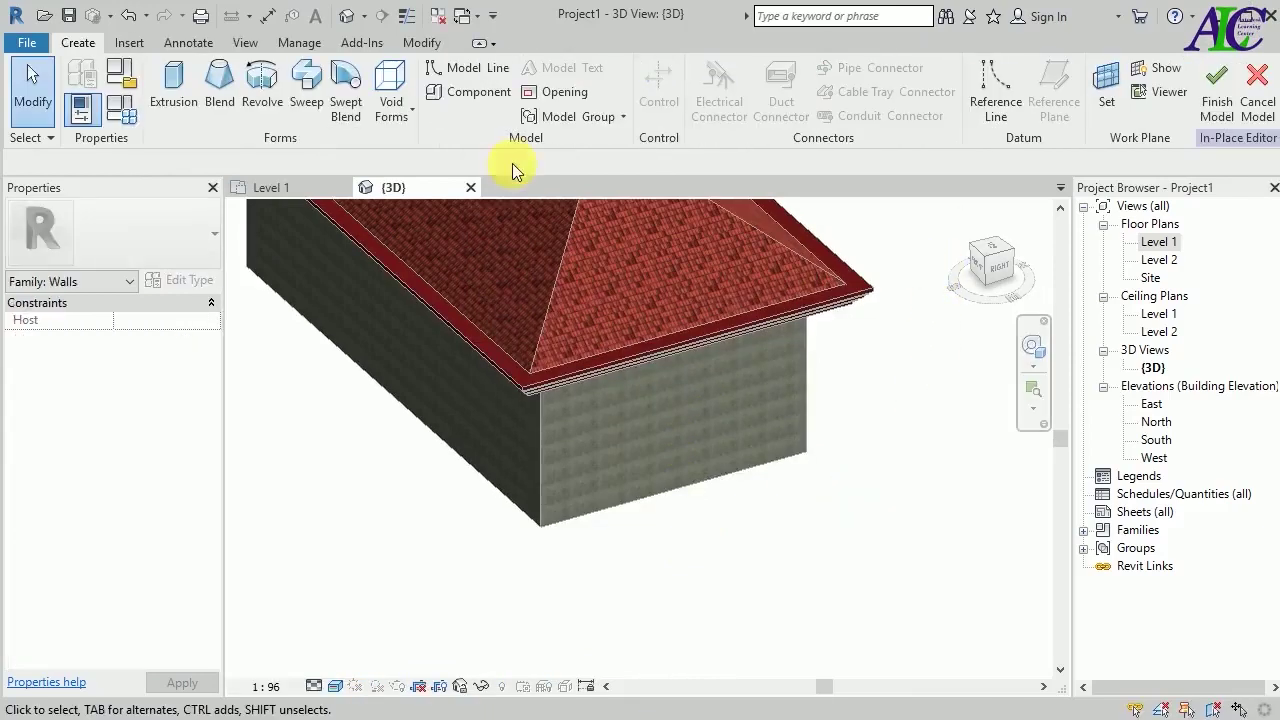
{"action": "left_click", "coordinate": [310, 108]}
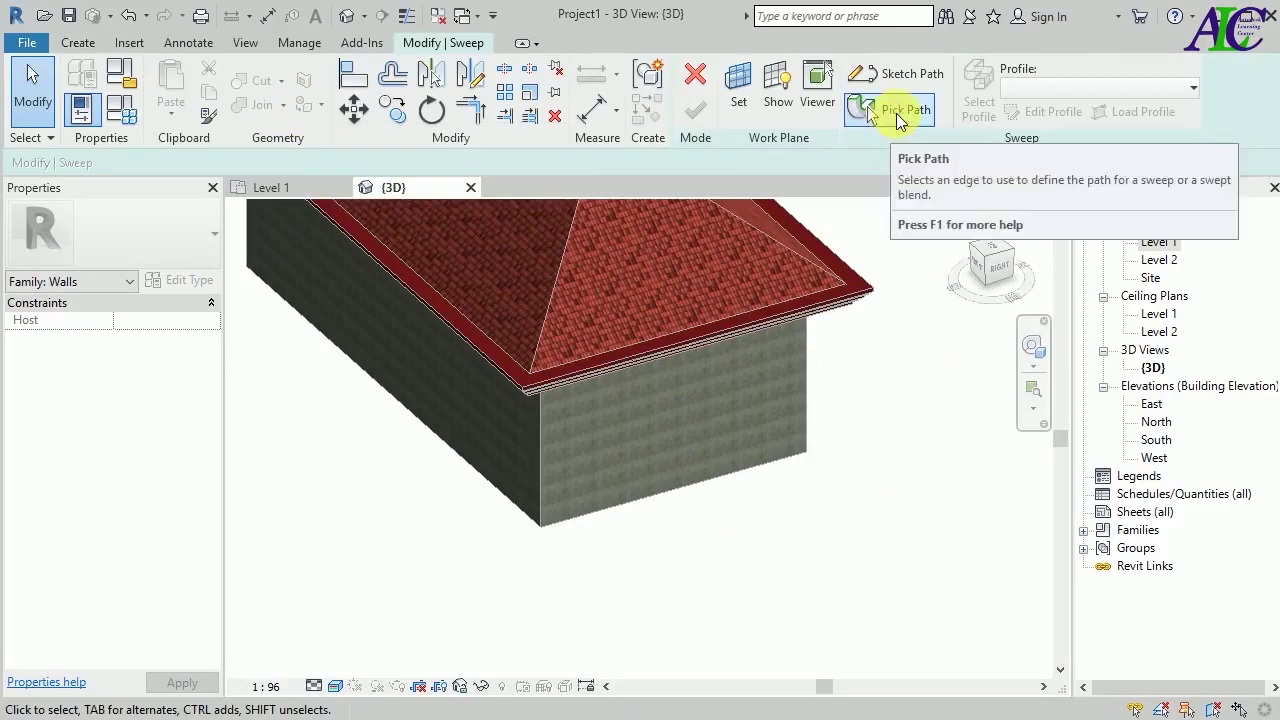
- Use Pick Path to pick the first wall's bottom edge as the sweep path
{"action": "left_click", "coordinate": [897, 112]}
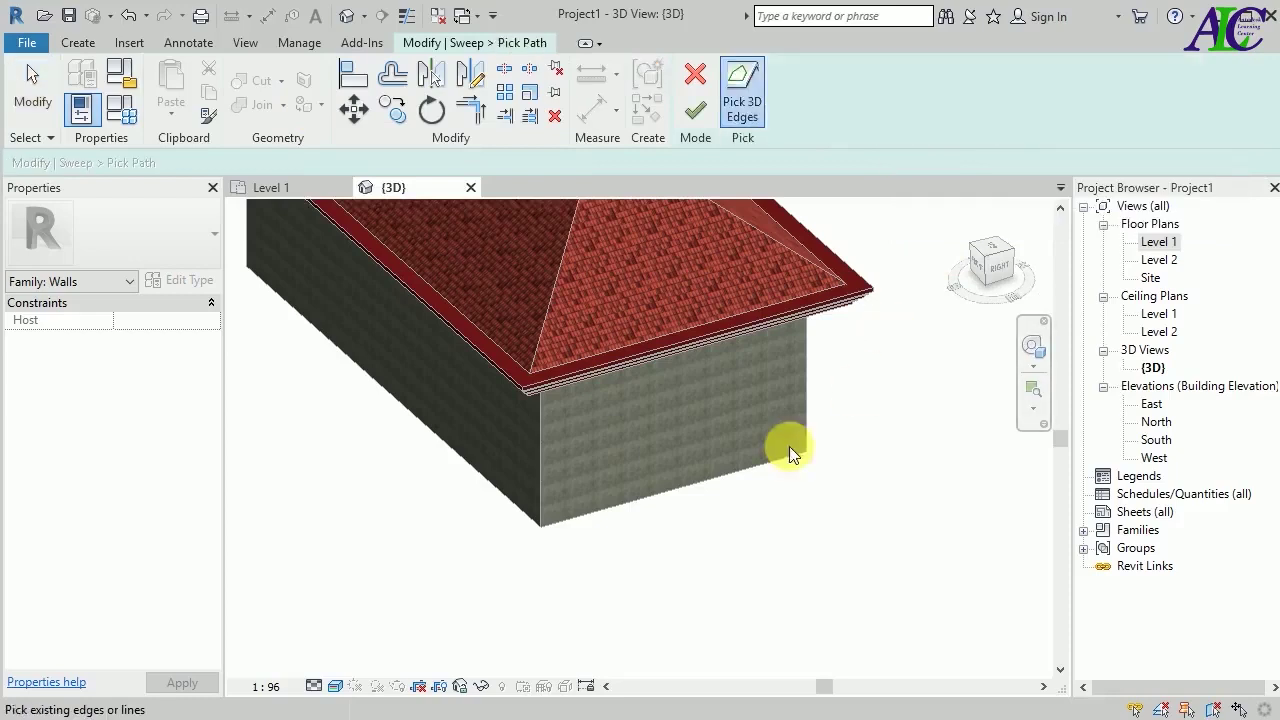
{"action": "scroll", "coordinate": [600, 515], "scroll_direction": "up", "scroll_amount": 1}
{"action": "scroll", "coordinate": [506, 503], "scroll_direction": "up", "scroll_amount": 2}
{"action": "scroll", "coordinate": [663, 549], "scroll_direction": "up", "scroll_amount": 2}
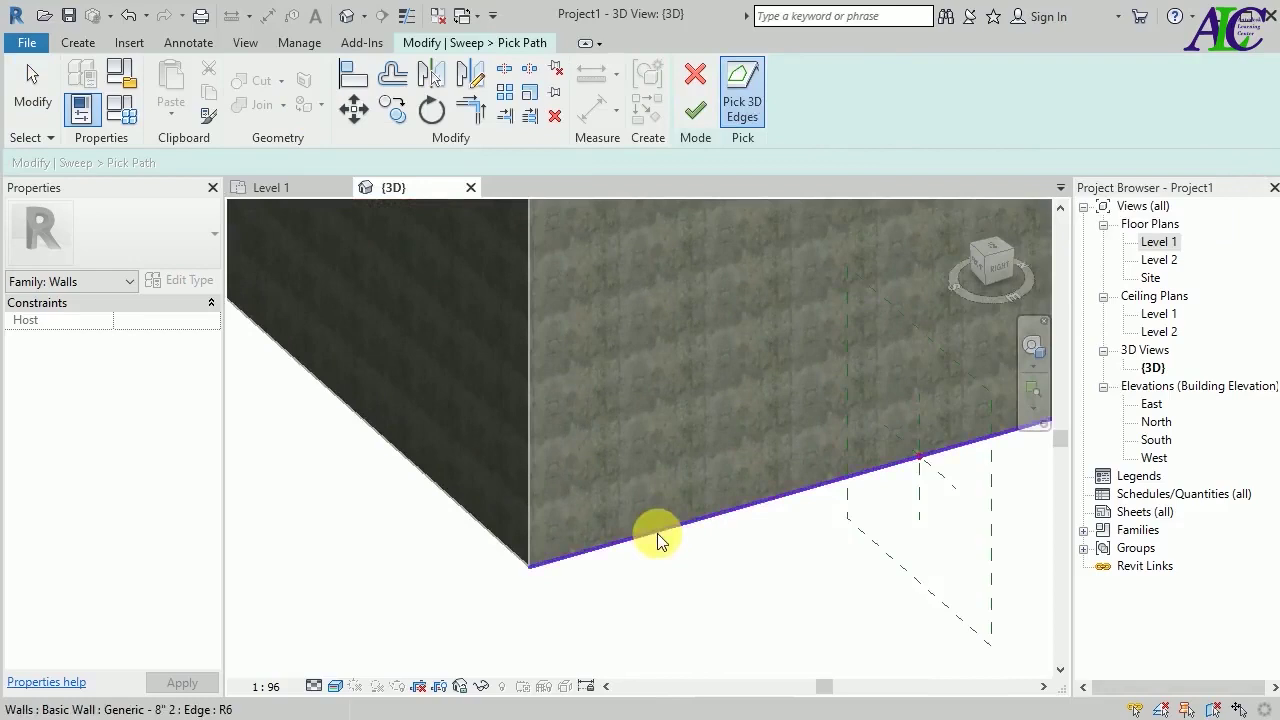
{"action": "left_click", "coordinate": [659, 540]}
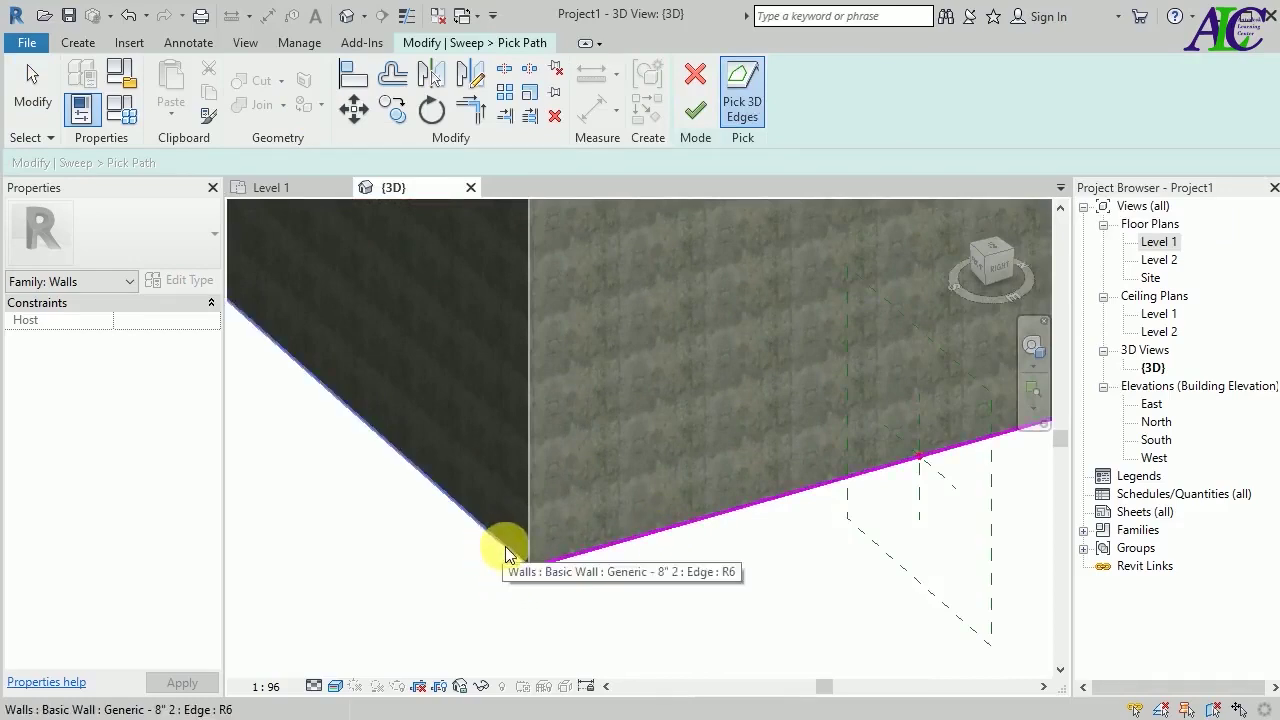
{"action": "scroll", "coordinate": [600, 608], "scroll_direction": "down", "scroll_amount": 2}
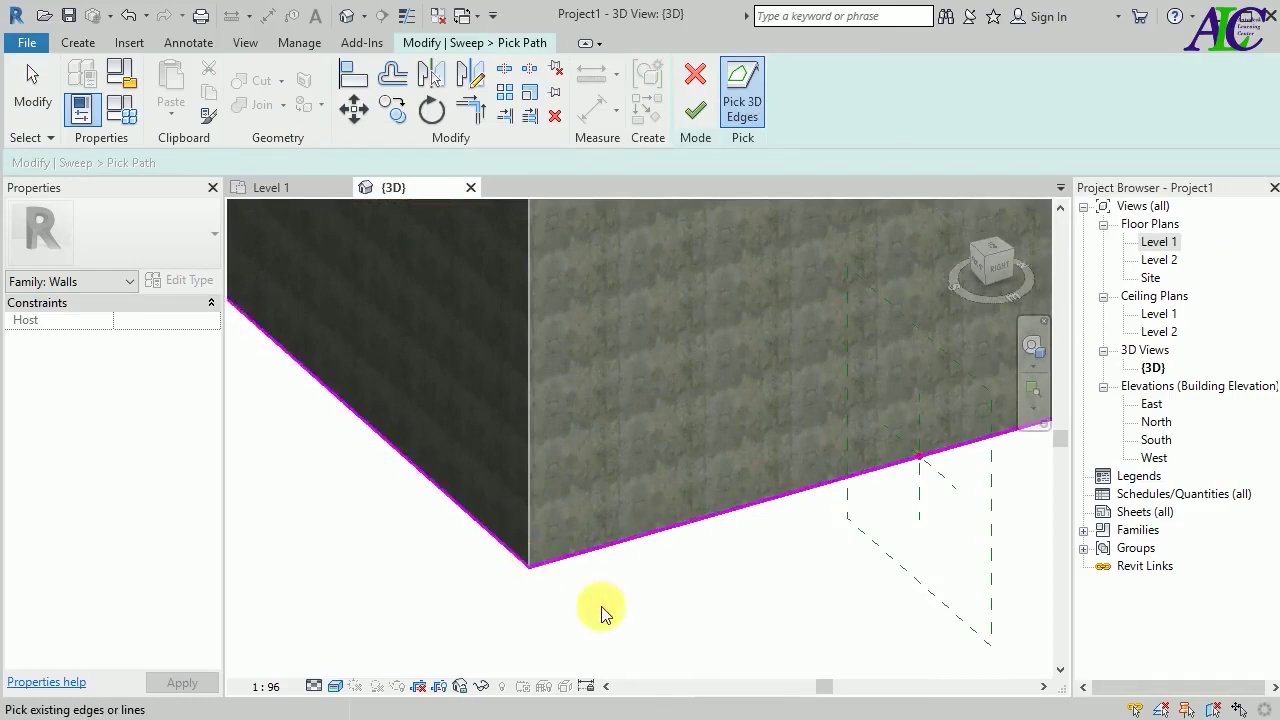
{"action": "scroll", "coordinate": [631, 608], "scroll_direction": "down", "scroll_amount": 2}
{"action": "scroll", "coordinate": [631, 606], "scroll_direction": "down", "scroll_amount": 1}
{"action": "scroll", "coordinate": [800, 597], "scroll_direction": "down", "scroll_amount": 1}
{"action": "scroll", "coordinate": [920, 514], "scroll_direction": "up", "scroll_amount": 1}
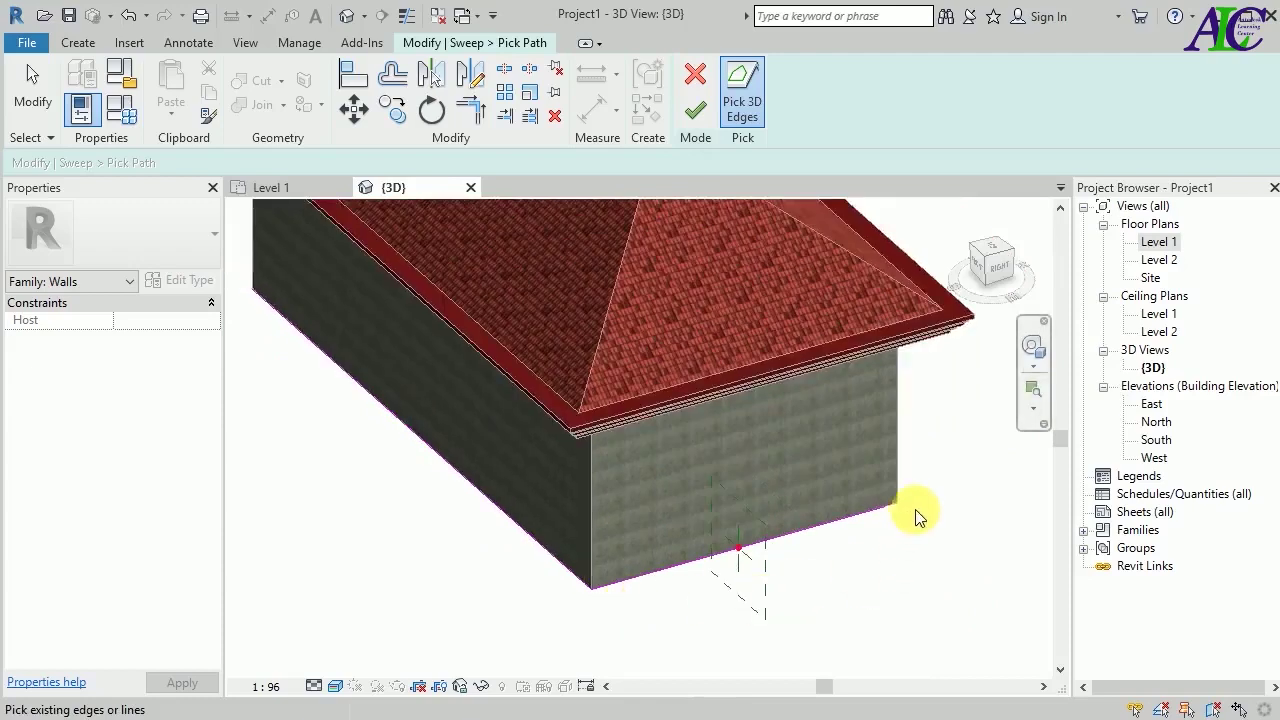
{"action": "scroll", "coordinate": [891, 509], "scroll_direction": "up", "scroll_amount": 2}
{"action": "scroll", "coordinate": [870, 500], "scroll_direction": "up", "scroll_amount": 1}
{"action": "scroll", "coordinate": [875, 515], "scroll_direction": "down", "scroll_amount": 1}
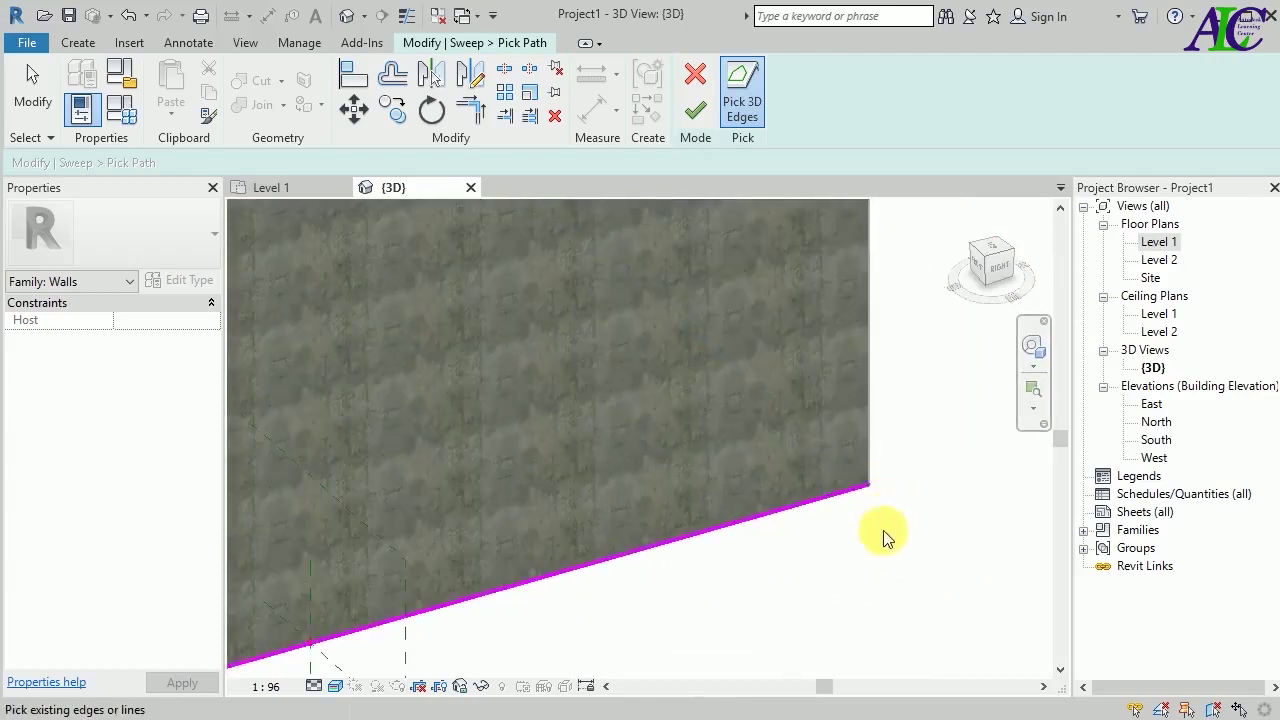
{"action": "scroll", "coordinate": [886, 534], "scroll_direction": "down", "scroll_amount": 2}
{"action": "scroll", "coordinate": [884, 536], "scroll_direction": "down", "scroll_amount": 1}
{"action": "scroll", "coordinate": [905, 535], "scroll_direction": "up", "scroll_amount": 1}
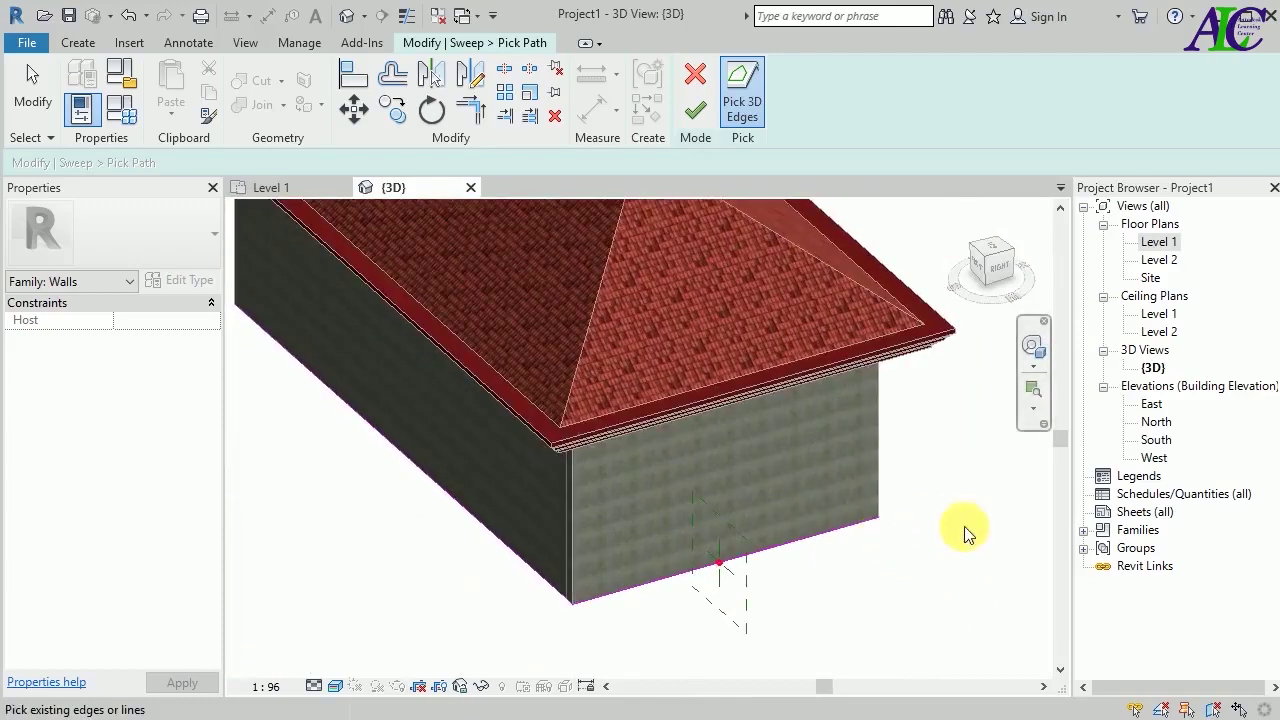
{"action": "scroll", "coordinate": [918, 543], "scroll_direction": "down", "scroll_amount": 2}
{"action": "scroll", "coordinate": [955, 518], "scroll_direction": "down", "scroll_amount": 1}
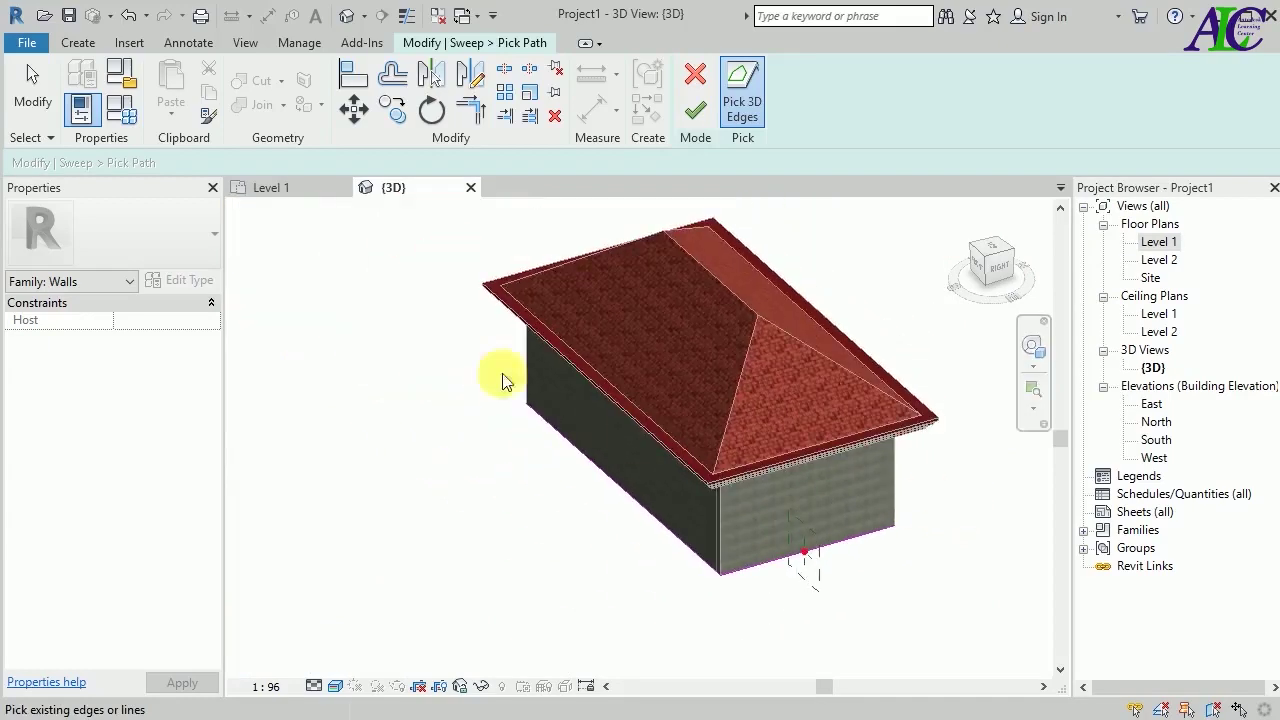
- Orbit to the long wall and add its bottom edge to the sweep path
{"action": "mouse_move", "coordinate": [966, 514]}
{"action": "middle_mouse_down", "text": "shift"}
{"action": "mouse_move", "coordinate": [894, 534]}
{"action": "mouse_move", "coordinate": [728, 510]}
{"action": "middle_mouse_up", "text": "shift"}
{"action": "scroll", "coordinate": [640, 414], "scroll_direction": "down", "scroll_amount": 2}
{"action": "scroll", "coordinate": [766, 574], "scroll_direction": "down", "scroll_amount": 1}
{"action": "scroll", "coordinate": [894, 609], "scroll_direction": "up", "scroll_amount": 1}
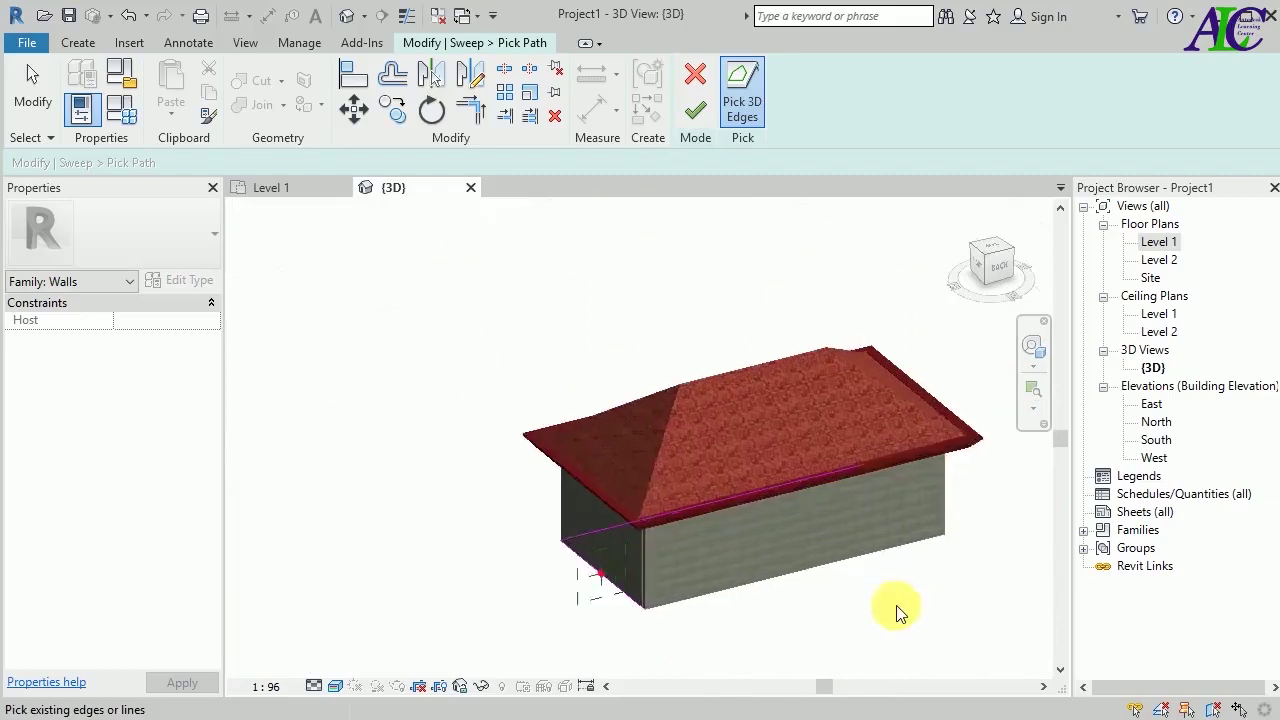
{"action": "mouse_move", "coordinate": [966, 563]}
{"action": "middle_mouse_down", "text": "shift"}
{"action": "mouse_move", "coordinate": [871, 580]}
{"action": "mouse_move", "coordinate": [846, 603]}
{"action": "middle_mouse_up", "text": "shift"}
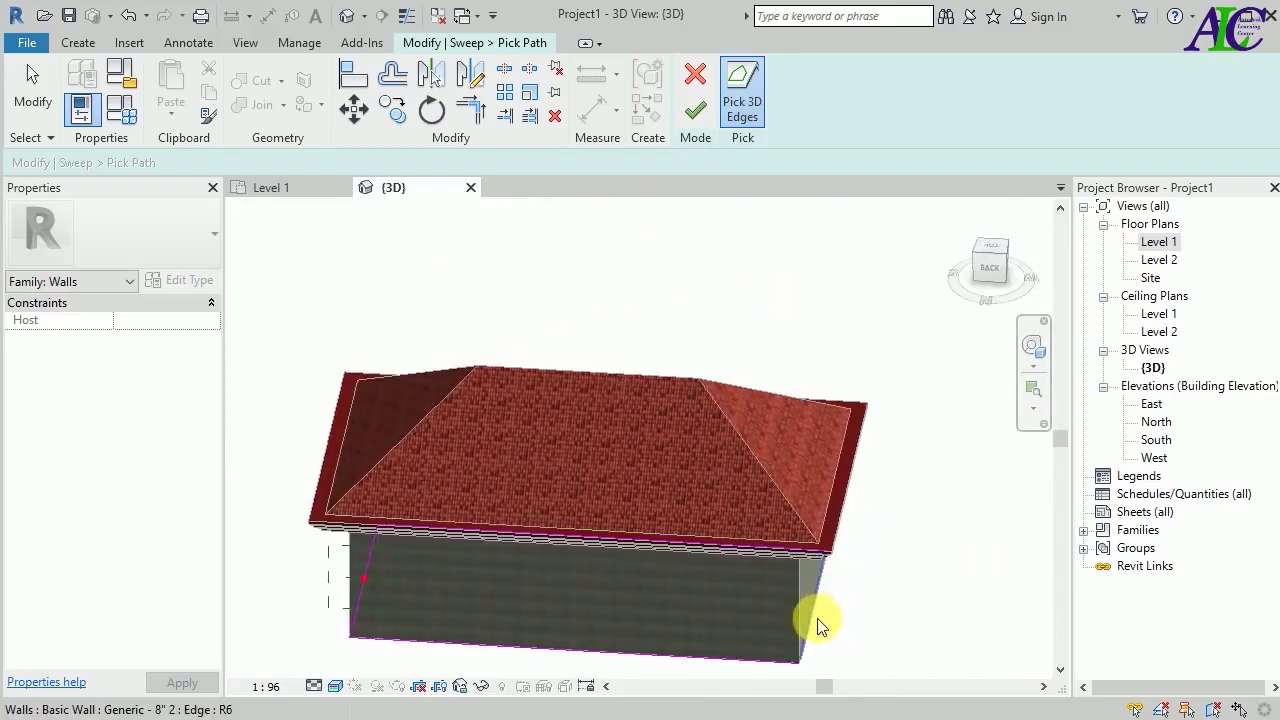
{"action": "scroll", "coordinate": [743, 543], "scroll_direction": "down", "scroll_amount": 2}
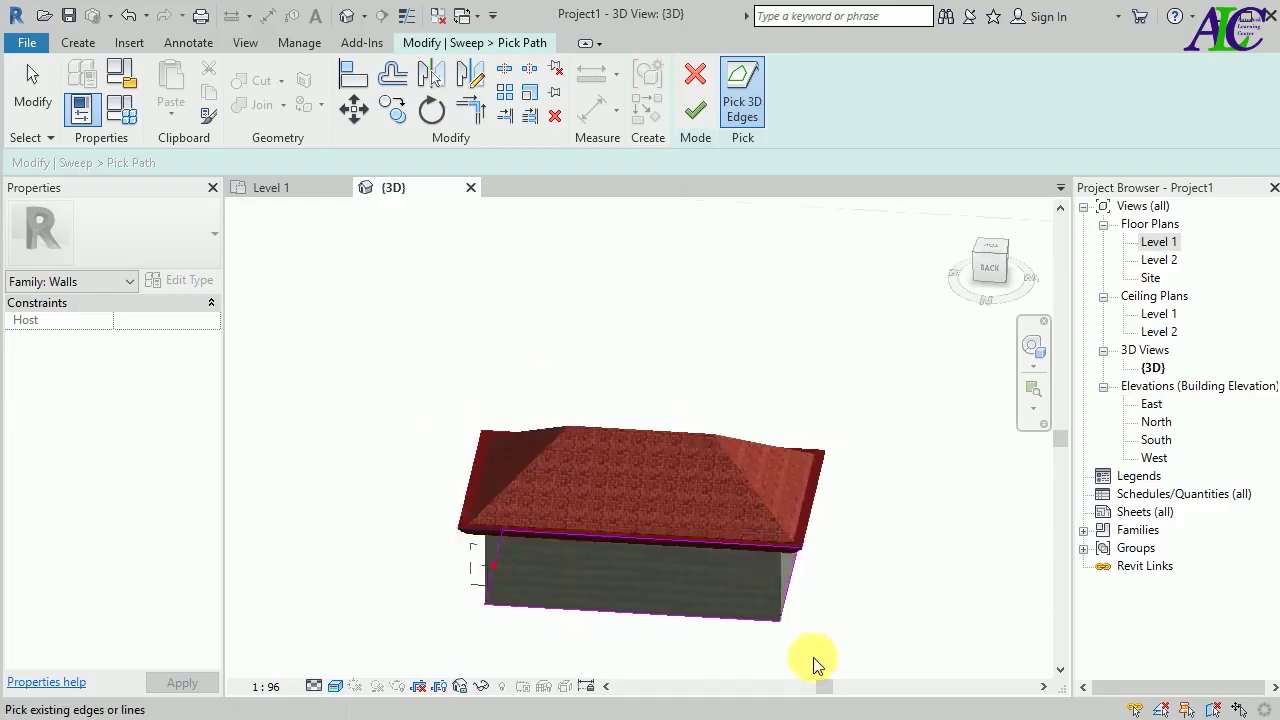
{"action": "scroll", "coordinate": [800, 650], "scroll_direction": "up", "scroll_amount": 4}
{"action": "scroll", "coordinate": [760, 617], "scroll_direction": "up", "scroll_amount": 2}
{"action": "left_click", "coordinate": [751, 548]}
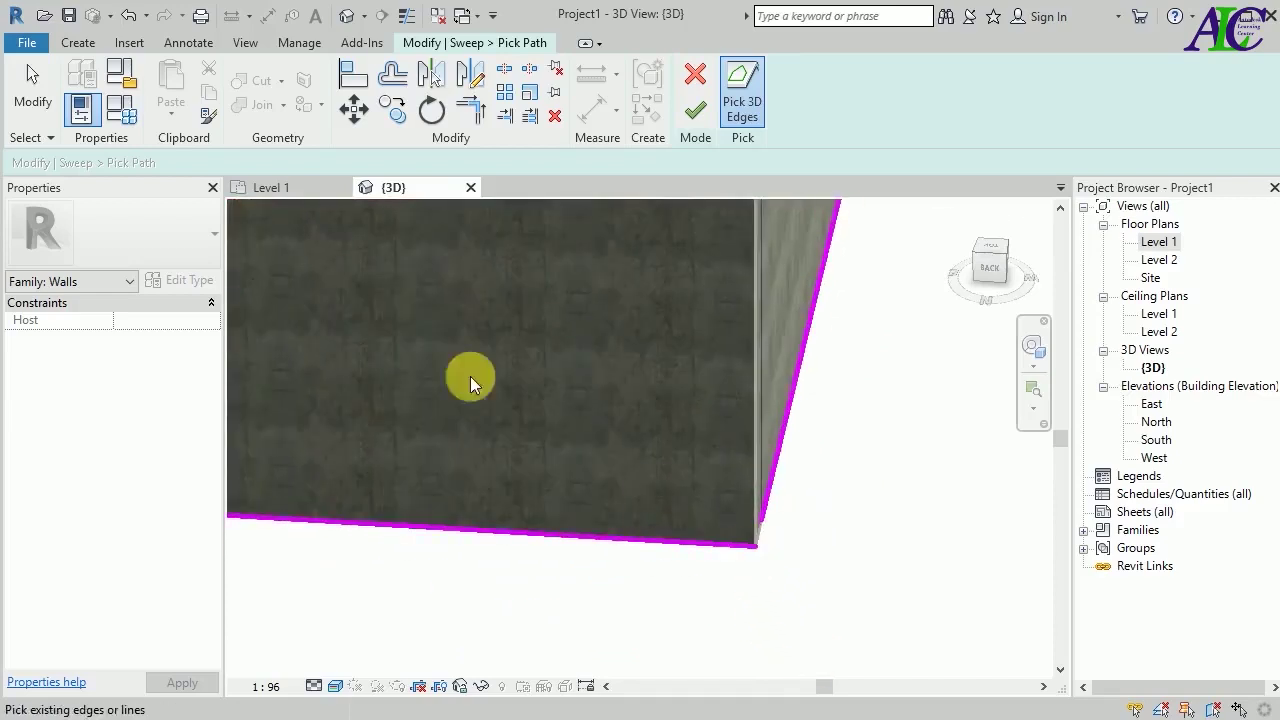
- Trim/Extend to Corner the two wall-bottom path lines so they meet at the corner
{"action": "left_click", "coordinate": [481, 118]}
{"action": "left_click", "coordinate": [769, 487]}
{"action": "left_click", "coordinate": [729, 546]}
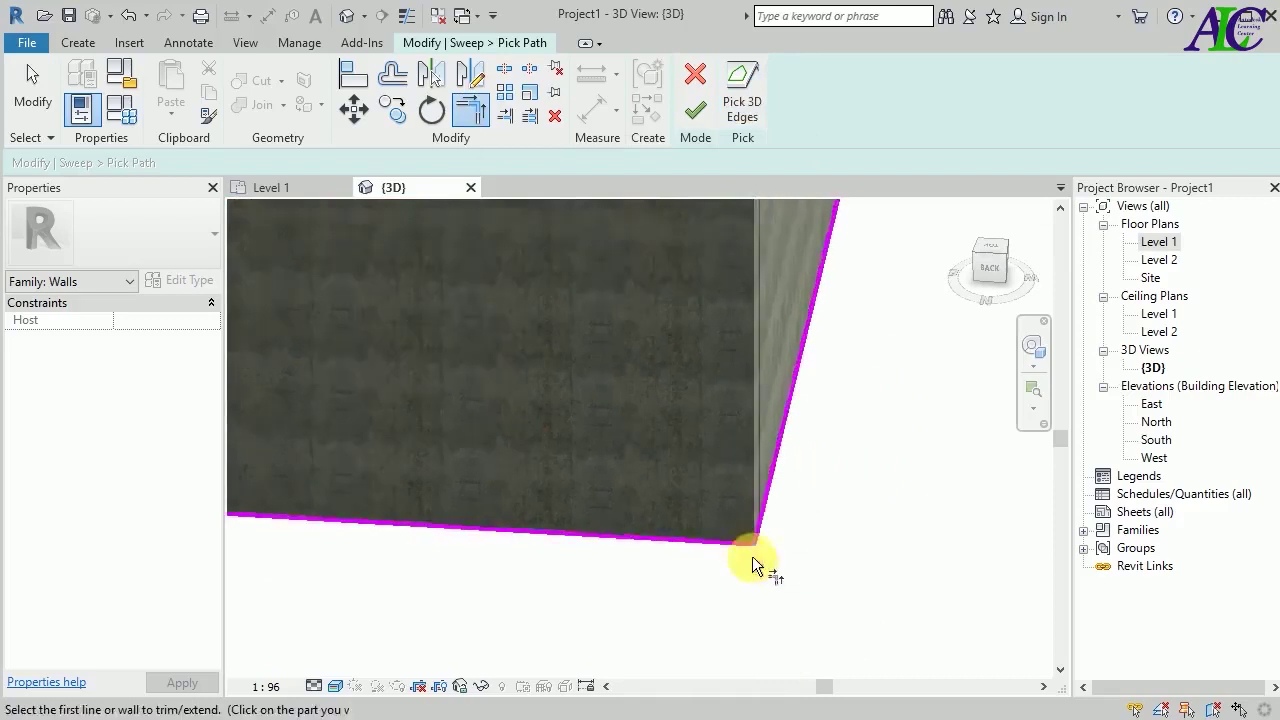
{"action": "scroll", "coordinate": [762, 600], "scroll_direction": "down", "scroll_amount": 1}
{"action": "scroll", "coordinate": [808, 309], "scroll_direction": "up", "scroll_amount": 2}
{"action": "scroll", "coordinate": [820, 314], "scroll_direction": "up", "scroll_amount": 1}
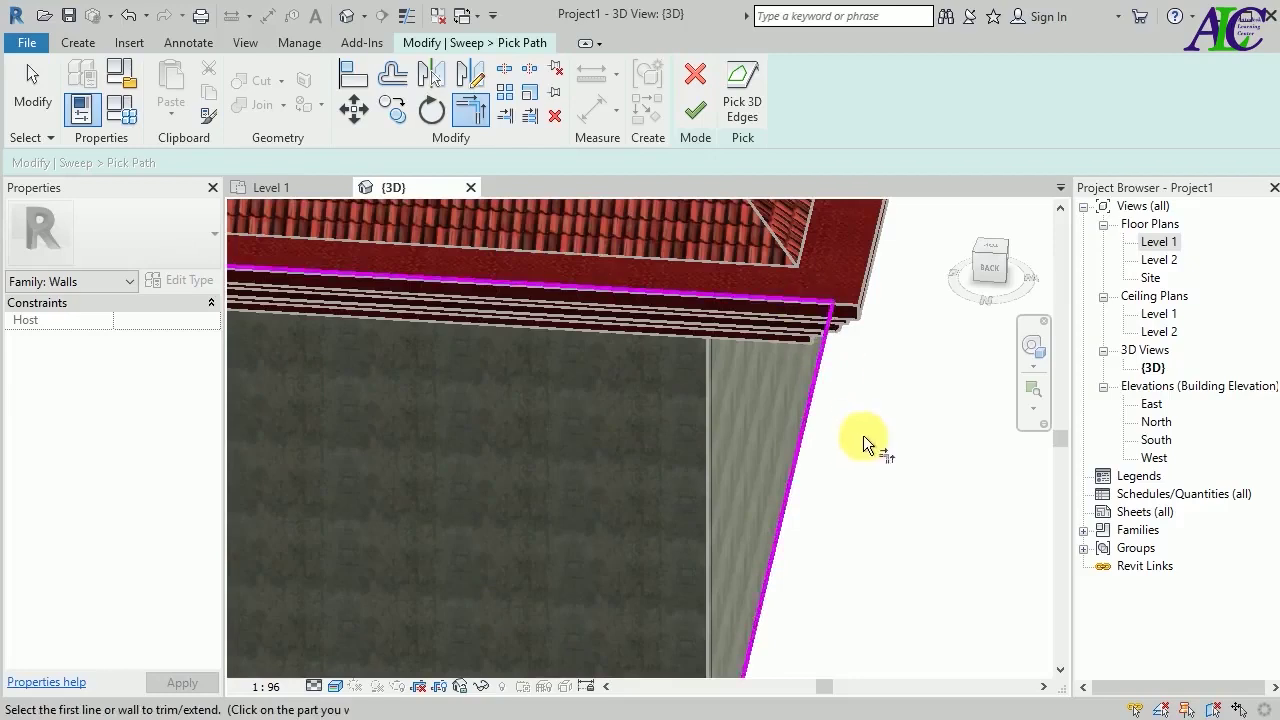
{"action": "scroll", "coordinate": [870, 445], "scroll_direction": "down", "scroll_amount": 2}
{"action": "scroll", "coordinate": [562, 515], "scroll_direction": "down", "scroll_amount": 1}
{"action": "scroll", "coordinate": [562, 515], "scroll_direction": "down", "scroll_amount": 1}
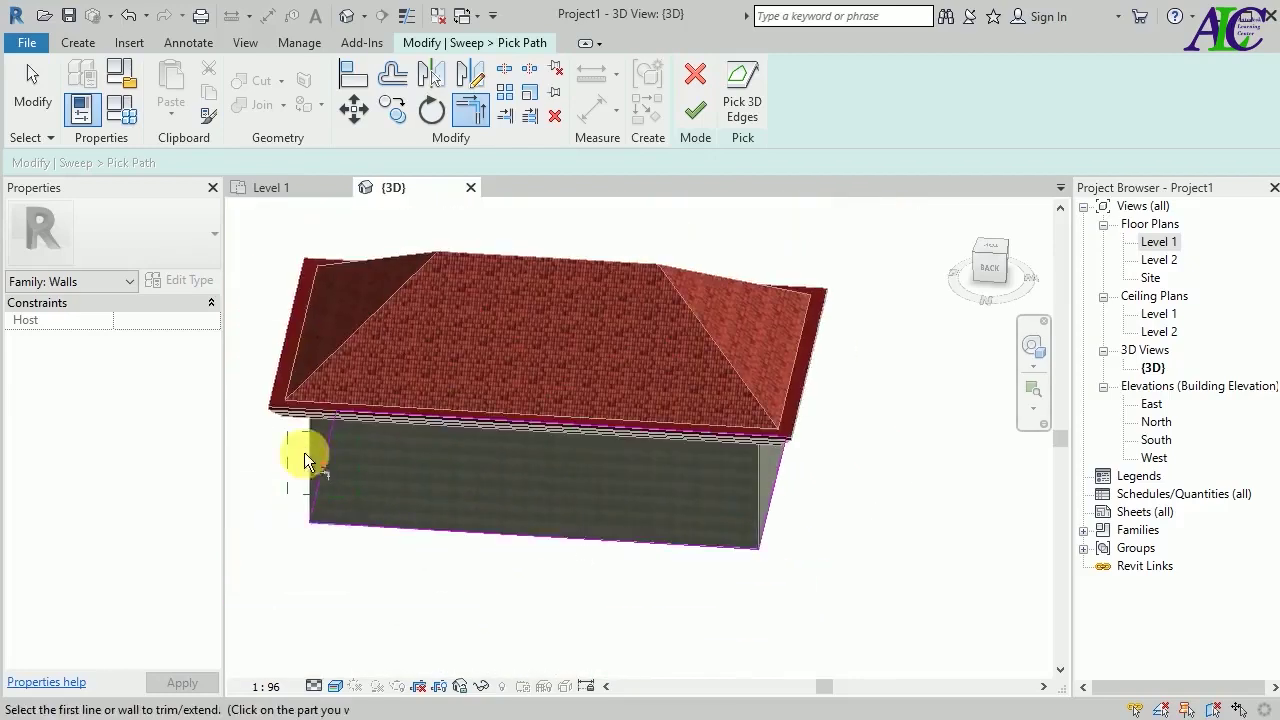
{"action": "scroll", "coordinate": [331, 421], "scroll_direction": "up", "scroll_amount": 3}
{"action": "scroll", "coordinate": [331, 421], "scroll_direction": "down", "scroll_amount": 1}
{"action": "scroll", "coordinate": [343, 406], "scroll_direction": "down", "scroll_amount": 1}
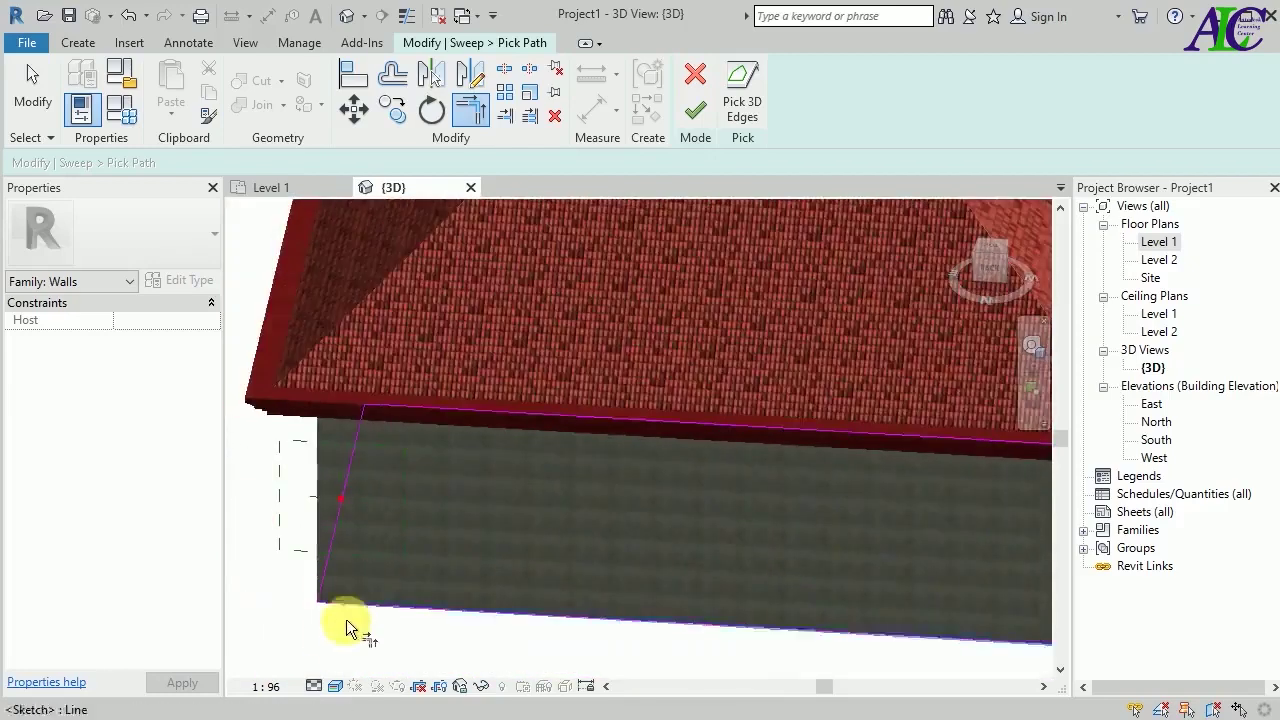
{"action": "scroll", "coordinate": [349, 623], "scroll_direction": "up", "scroll_amount": 1}
{"action": "scroll", "coordinate": [329, 634], "scroll_direction": "up", "scroll_amount": 1}
{"action": "middle_click_drag", "start_coordinate": [285, 600], "coordinate": [337, 571]}
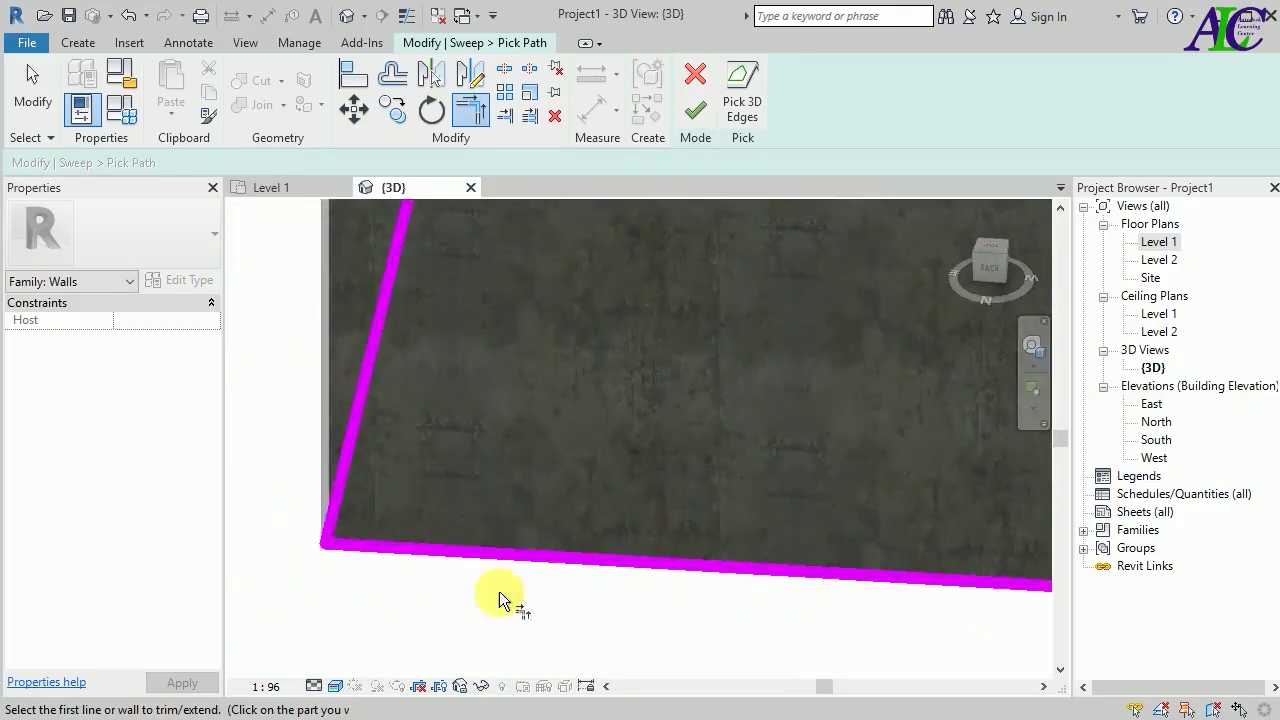
{"action": "middle_click_drag", "start_coordinate": [509, 600], "coordinate": [597, 608]}
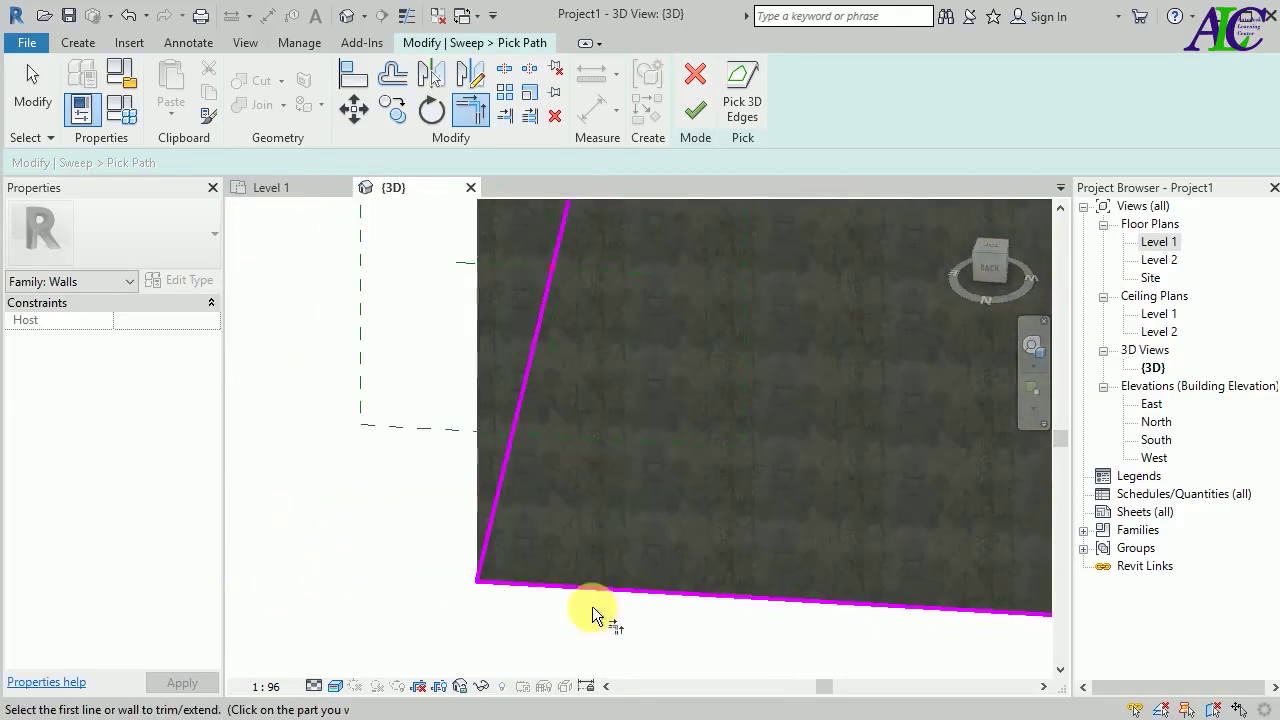
- Finish the sweep path and begin editing the sweep's profile sketch
{"action": "left_click", "coordinate": [695, 108]}
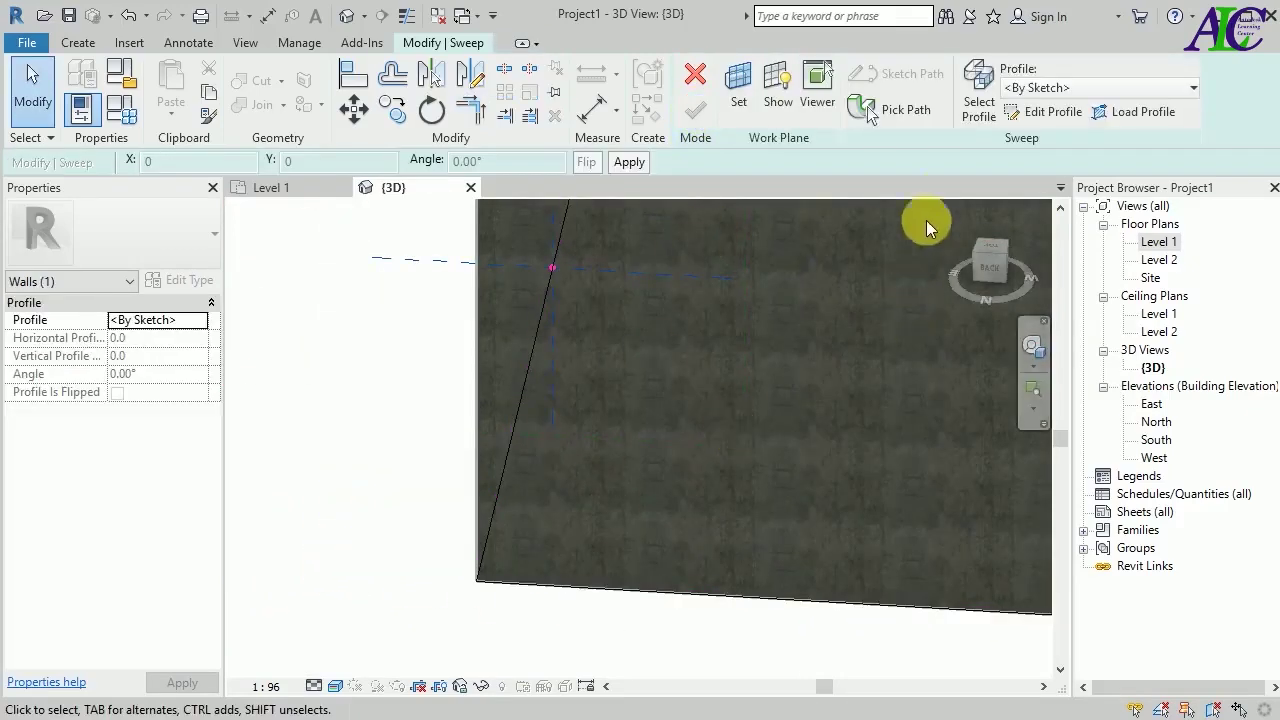
{"action": "left_click", "coordinate": [1053, 112]}
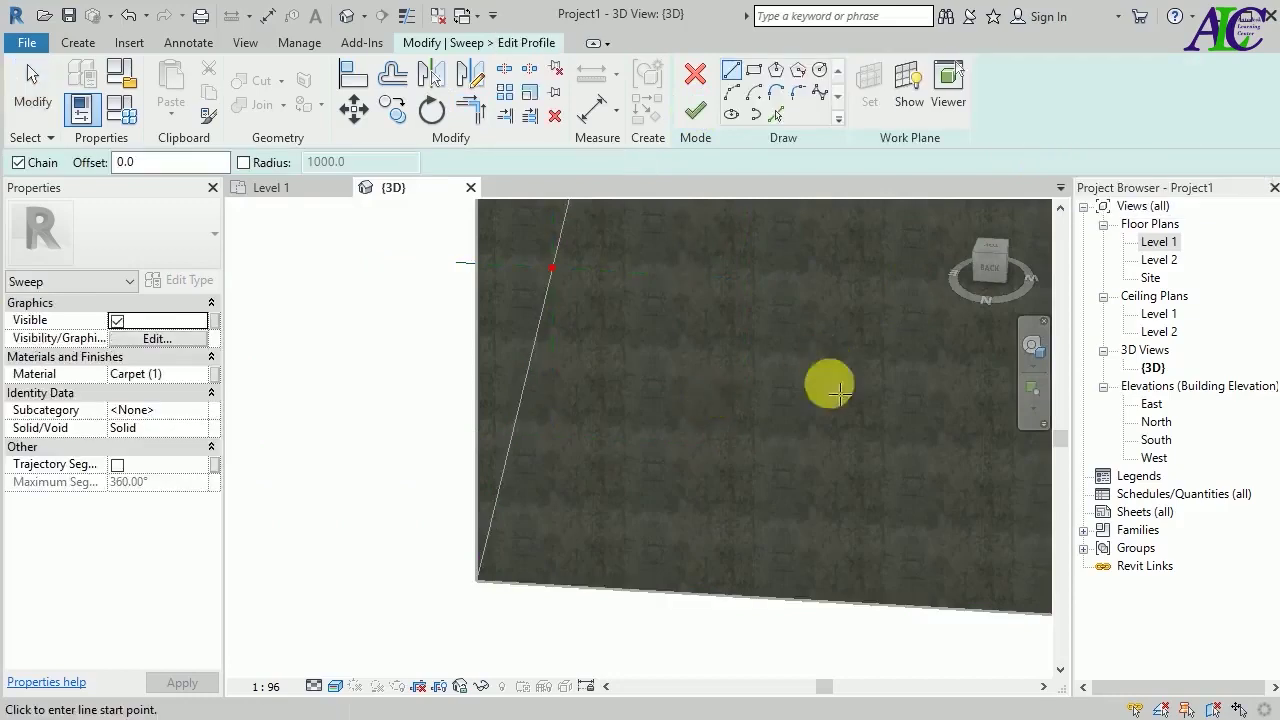
{"action": "left_click", "coordinate": [991, 272]}
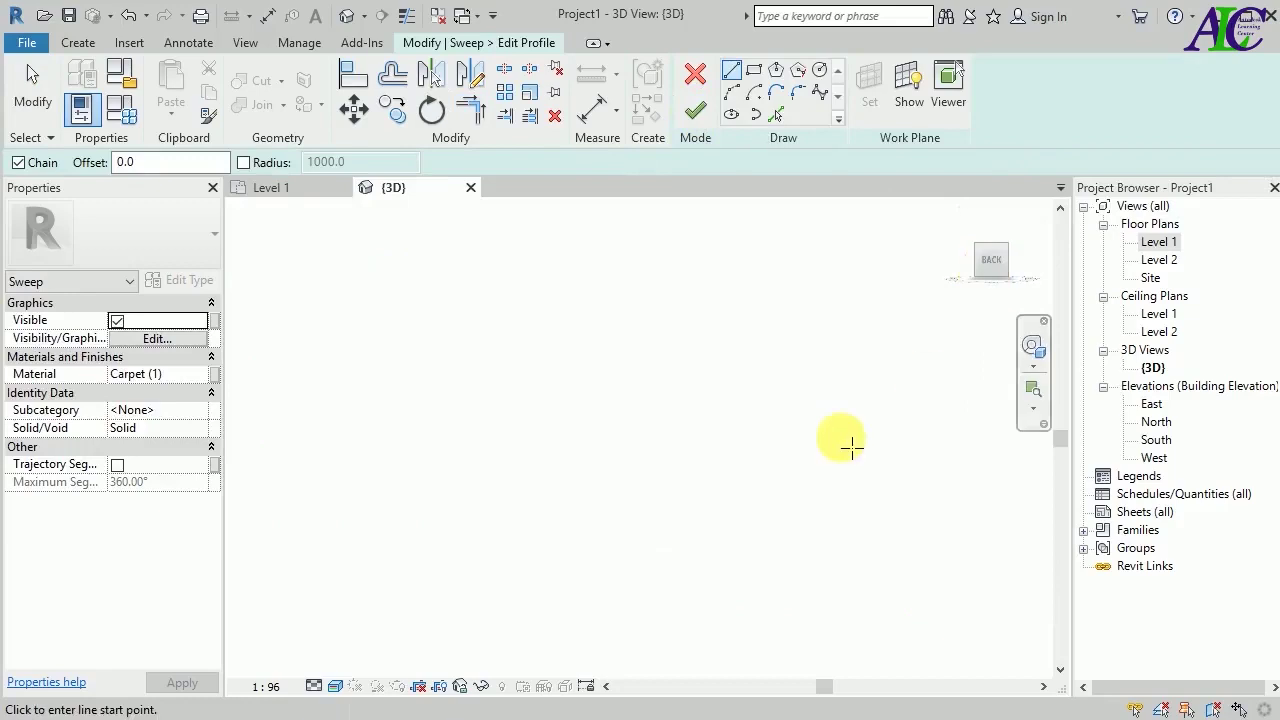
- Switch the ViewCube to the Front view and zoom in on the wall's bottom corner
{"action": "scroll", "coordinate": [652, 470], "scroll_direction": "up", "scroll_amount": 5}
{"action": "scroll", "coordinate": [654, 455], "scroll_direction": "up", "scroll_amount": 1}
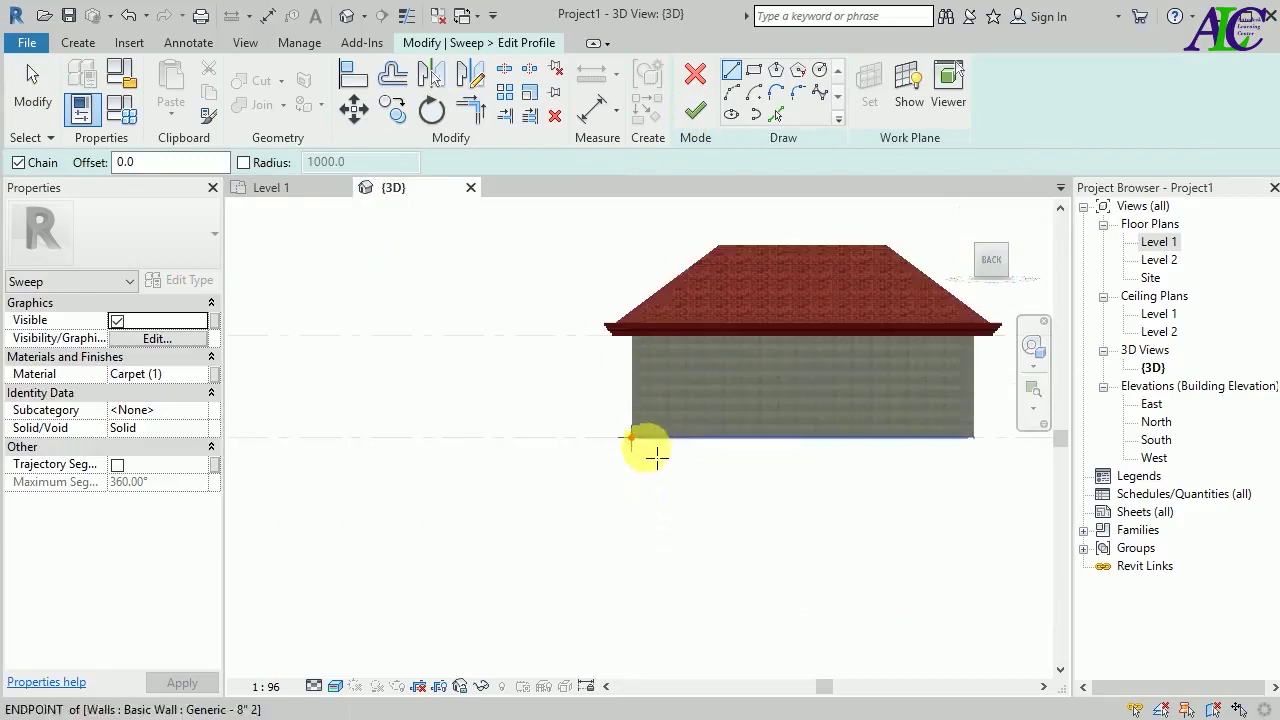
{"action": "left_click", "coordinate": [968, 259]}
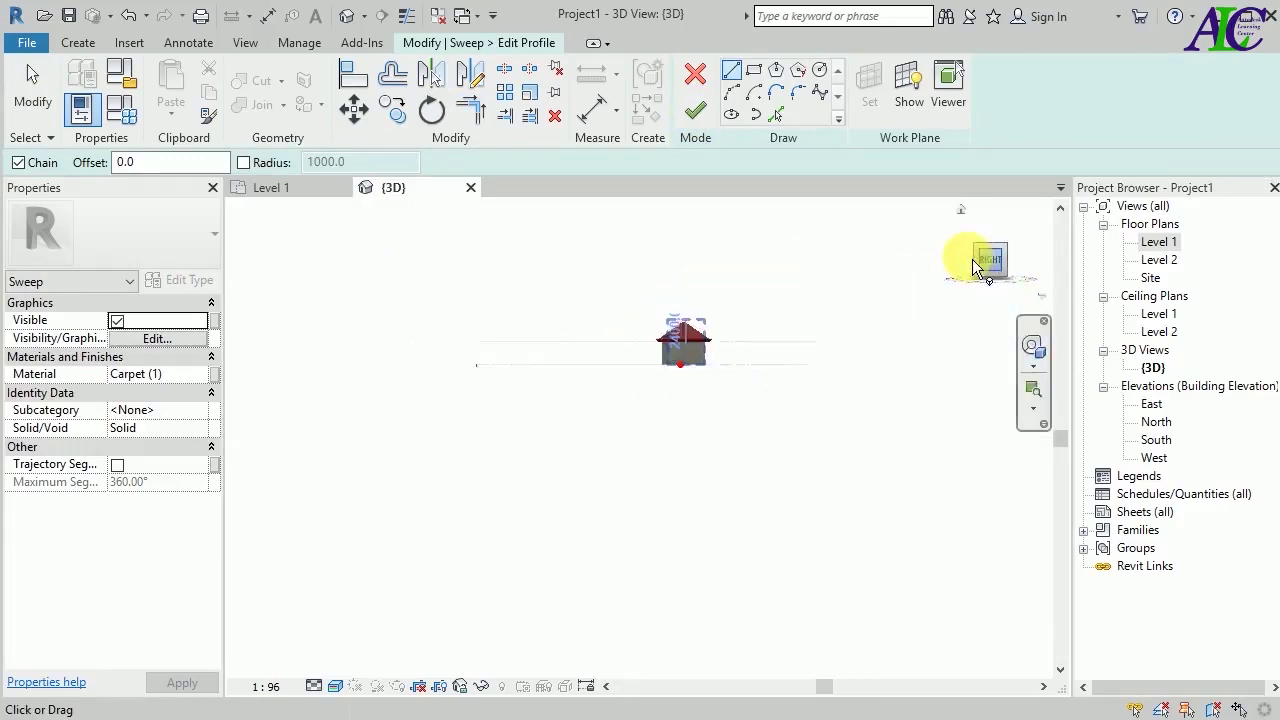
{"action": "left_click", "coordinate": [970, 262]}
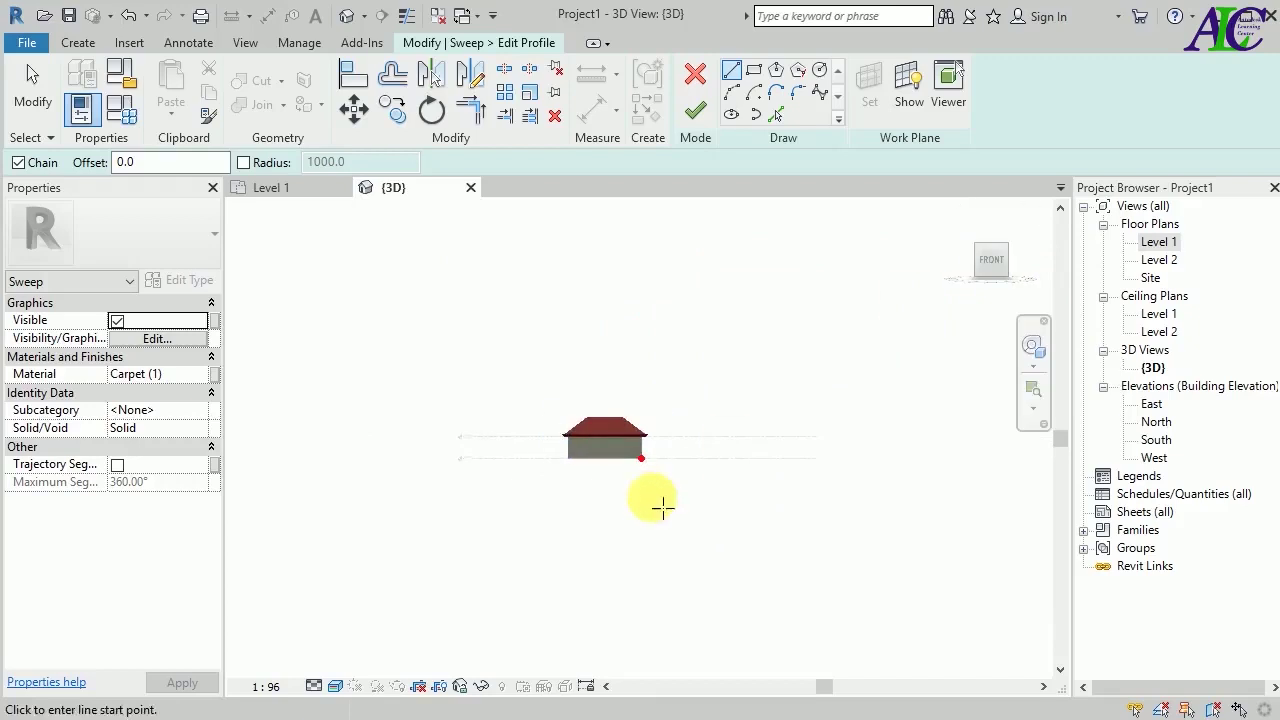
{"action": "scroll", "coordinate": [655, 490], "scroll_direction": "up", "scroll_amount": 2}
{"action": "scroll", "coordinate": [650, 468], "scroll_direction": "up", "scroll_amount": 2}
{"action": "scroll", "coordinate": [655, 462], "scroll_direction": "up", "scroll_amount": 2}
{"action": "scroll", "coordinate": [662, 450], "scroll_direction": "up", "scroll_amount": 2}
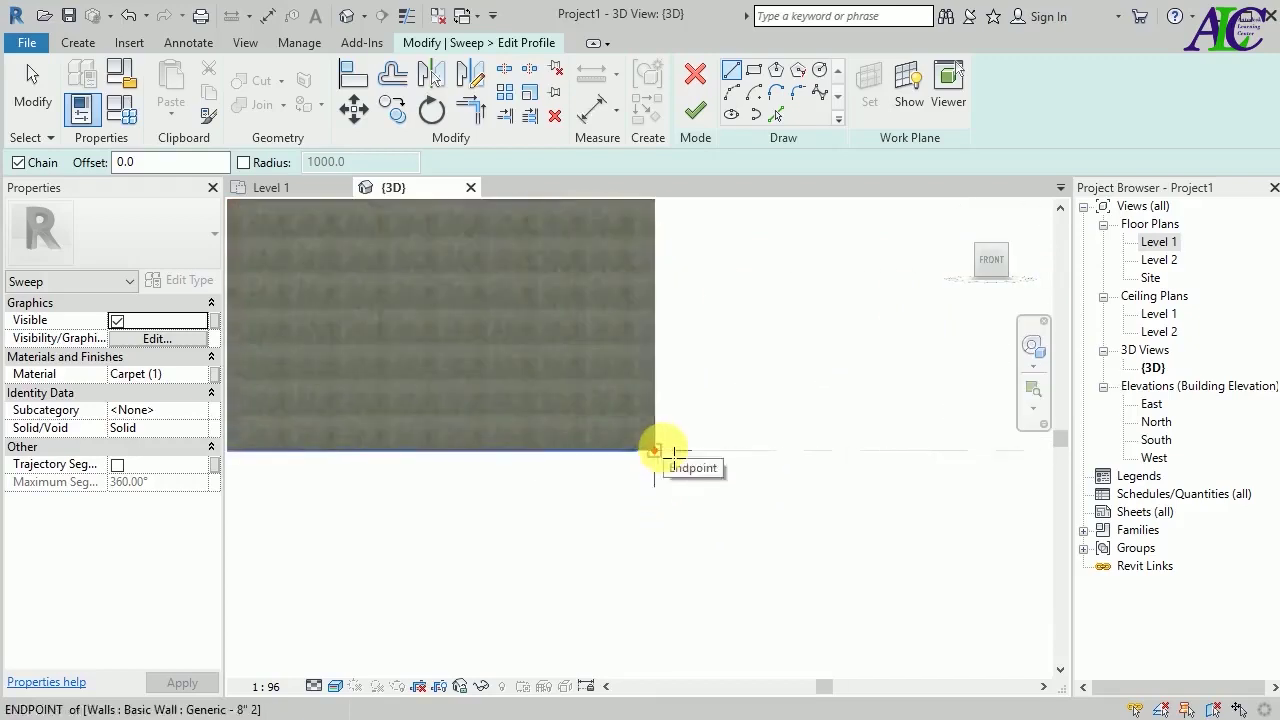
{"action": "scroll", "coordinate": [663, 450], "scroll_direction": "up", "scroll_amount": 2}
{"action": "scroll", "coordinate": [670, 456], "scroll_direction": "up", "scroll_amount": 1}
{"action": "scroll", "coordinate": [674, 457], "scroll_direction": "up", "scroll_amount": 1}
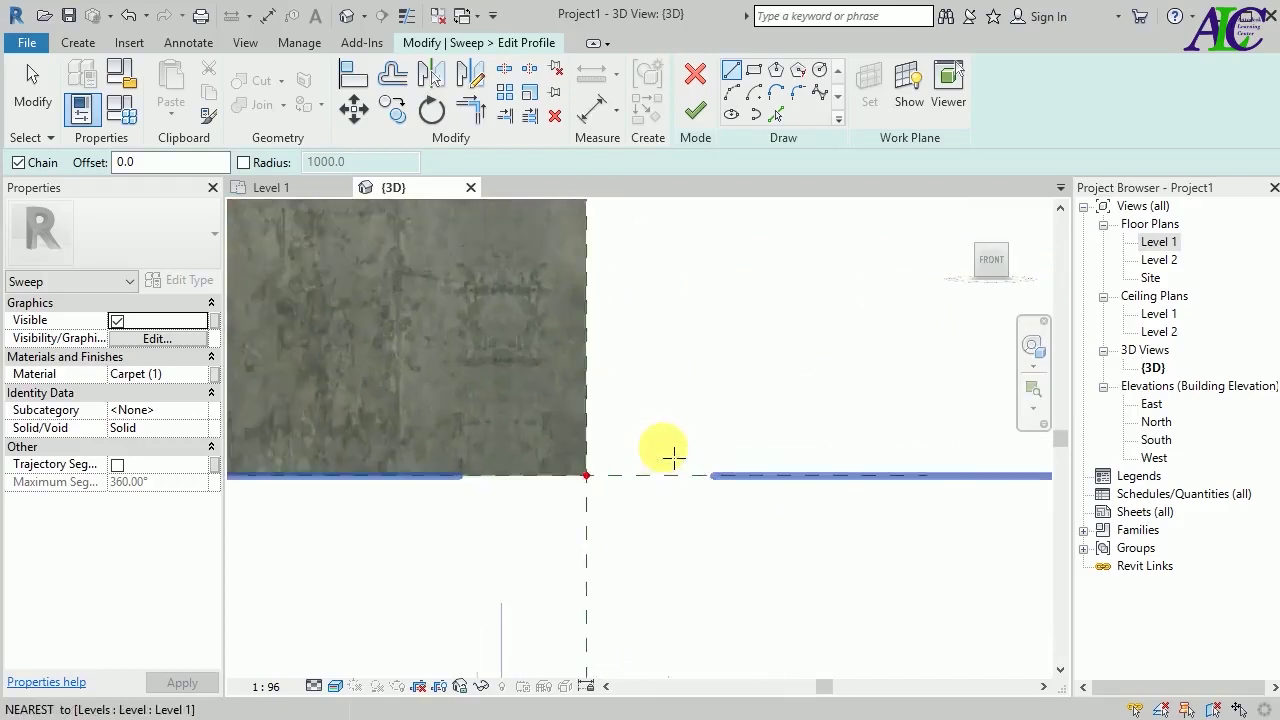
{"action": "scroll", "coordinate": [674, 457], "scroll_direction": "up", "scroll_amount": 1}
{"action": "scroll", "coordinate": [674, 457], "scroll_direction": "up", "scroll_amount": 1}
{"action": "scroll", "coordinate": [674, 457], "scroll_direction": "up", "scroll_amount": 1}
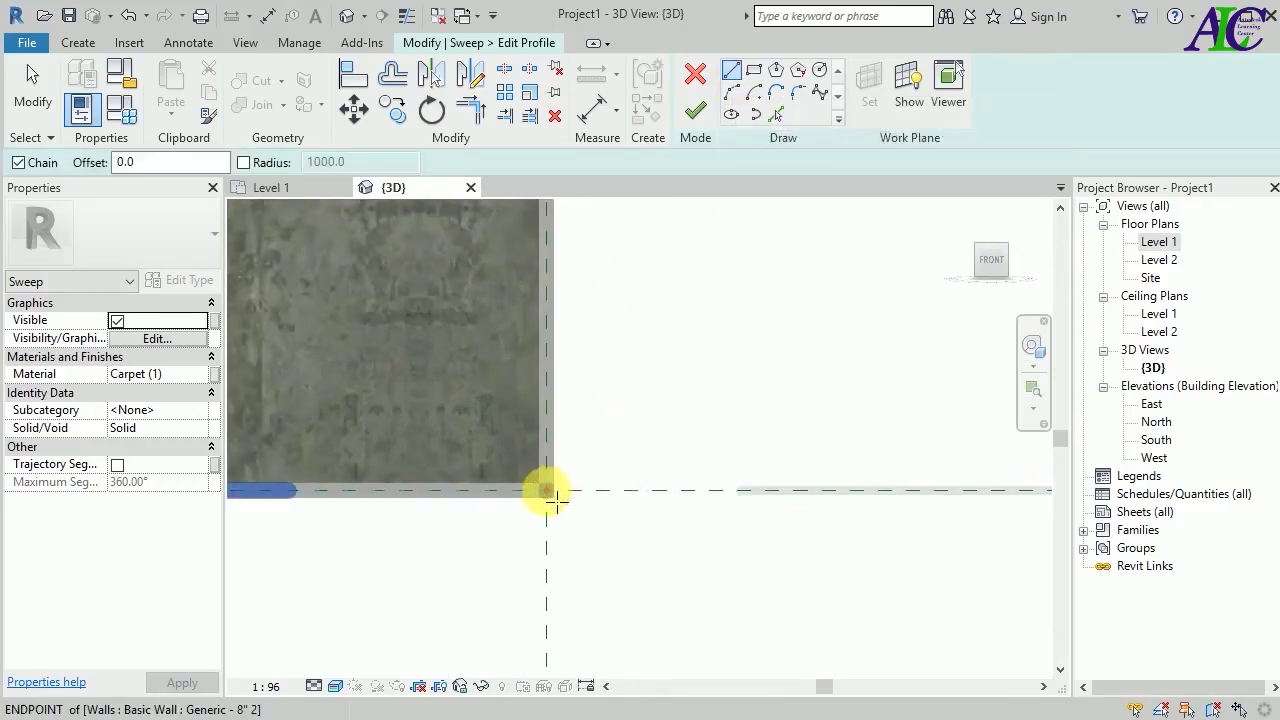
- Sketch the closed profile: up the wall face, a 45° slope, down to level, back to start
{"action": "left_click", "coordinate": [546, 491]}
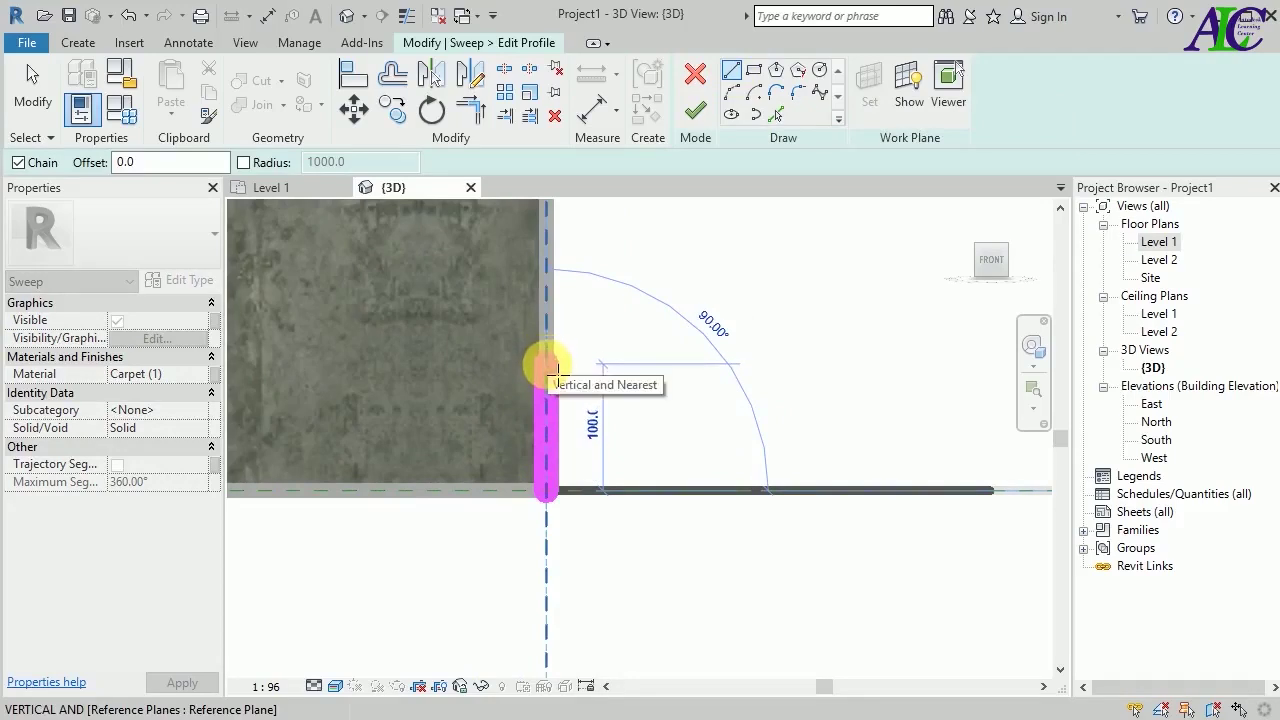
{"action": "left_click", "coordinate": [547, 367]}
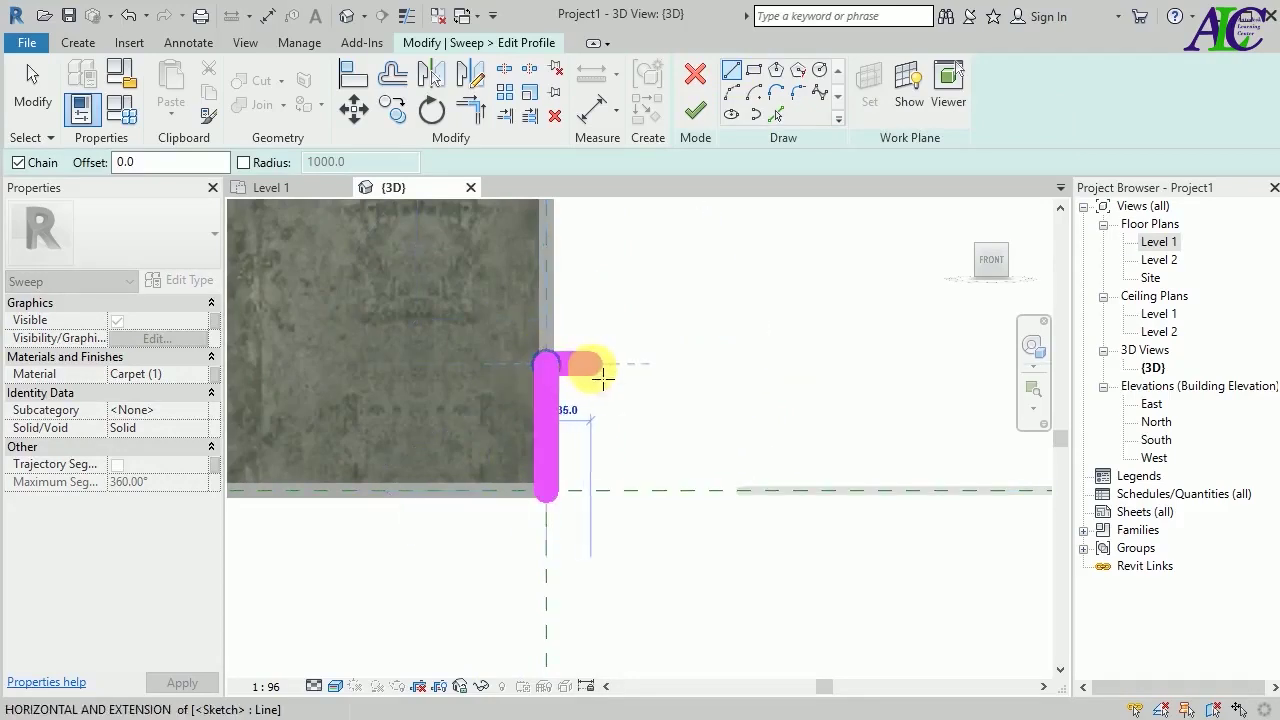
{"action": "scroll", "coordinate": [609, 372], "scroll_direction": "up", "scroll_amount": 1}
{"action": "scroll", "coordinate": [605, 373], "scroll_direction": "up", "scroll_amount": 1}
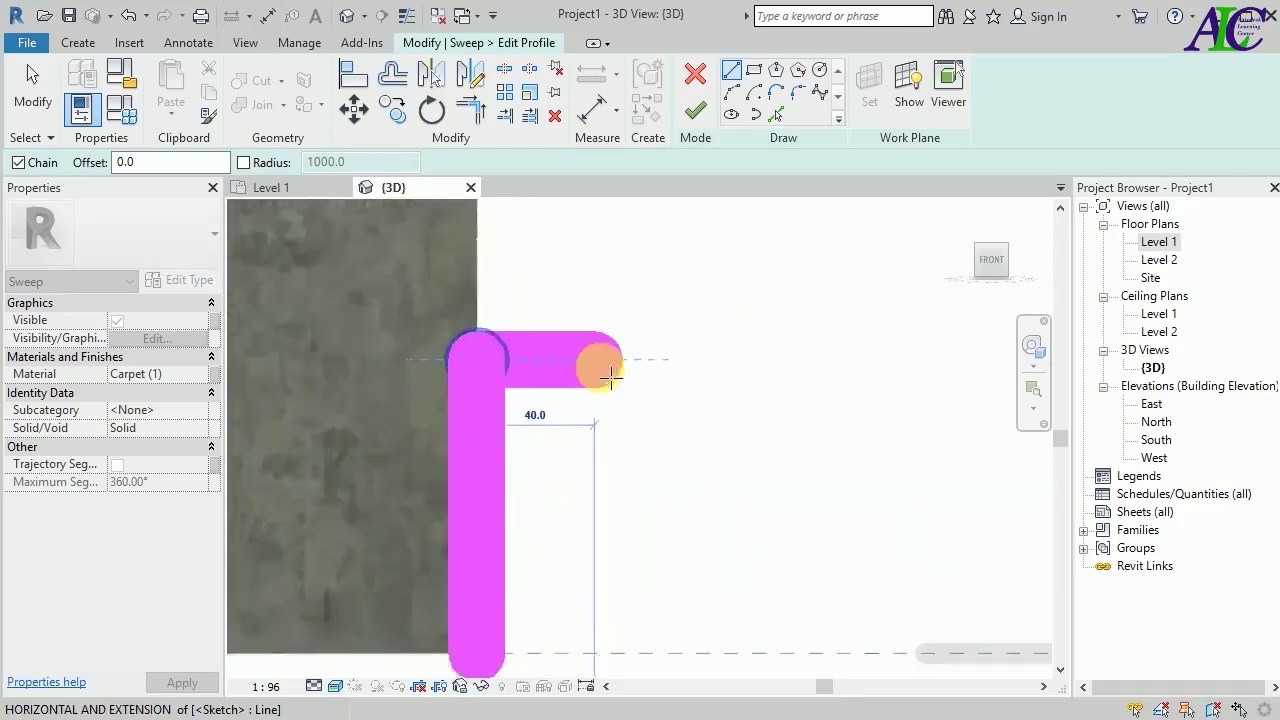
{"action": "scroll", "coordinate": [600, 375], "scroll_direction": "up", "scroll_amount": 1}
{"action": "scroll", "coordinate": [590, 377], "scroll_direction": "up", "scroll_amount": 1}
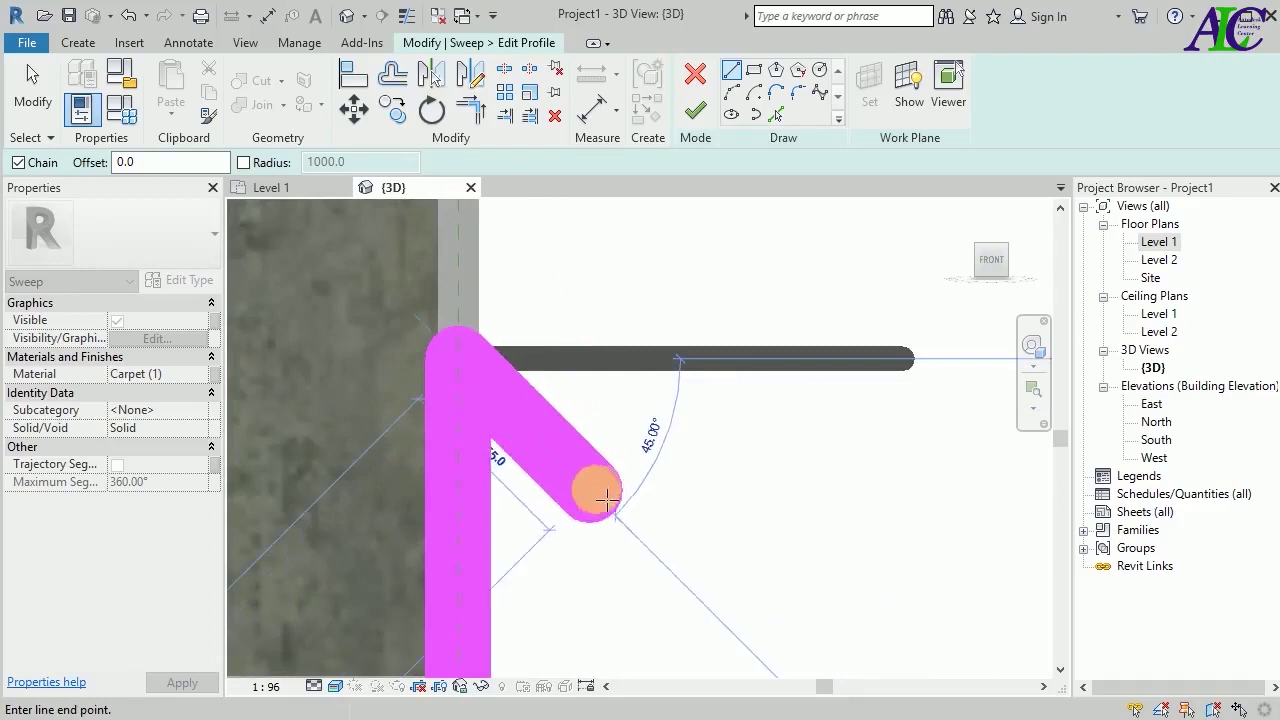
{"action": "left_click", "coordinate": [612, 497]}
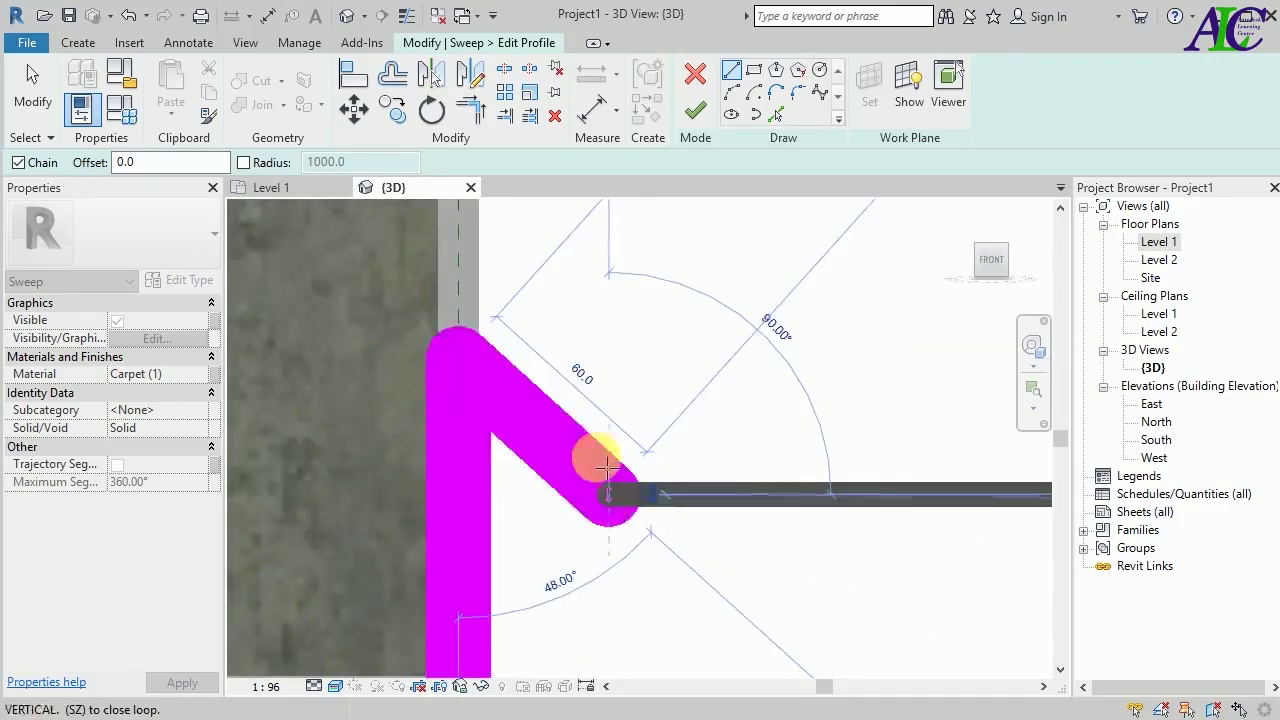
{"action": "scroll", "coordinate": [605, 475], "scroll_direction": "down", "scroll_amount": 3}
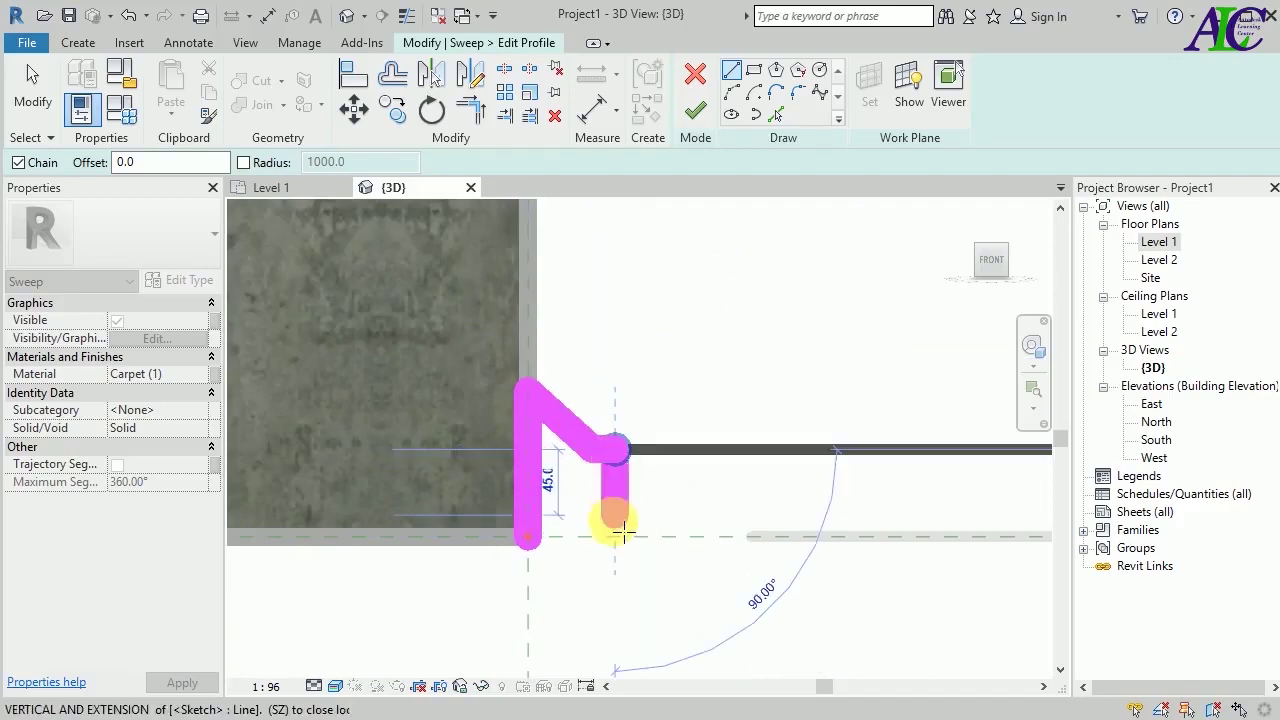
{"action": "left_click", "coordinate": [619, 541]}
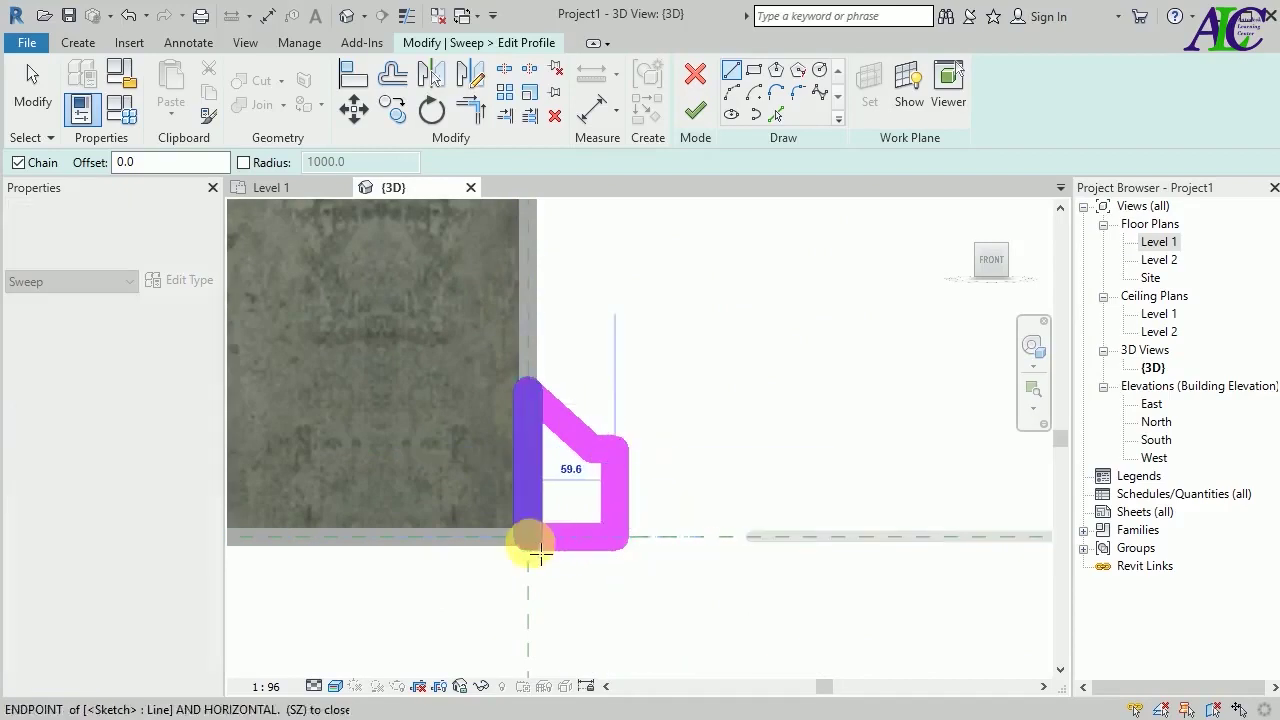
{"action": "left_click", "coordinate": [529, 541]}
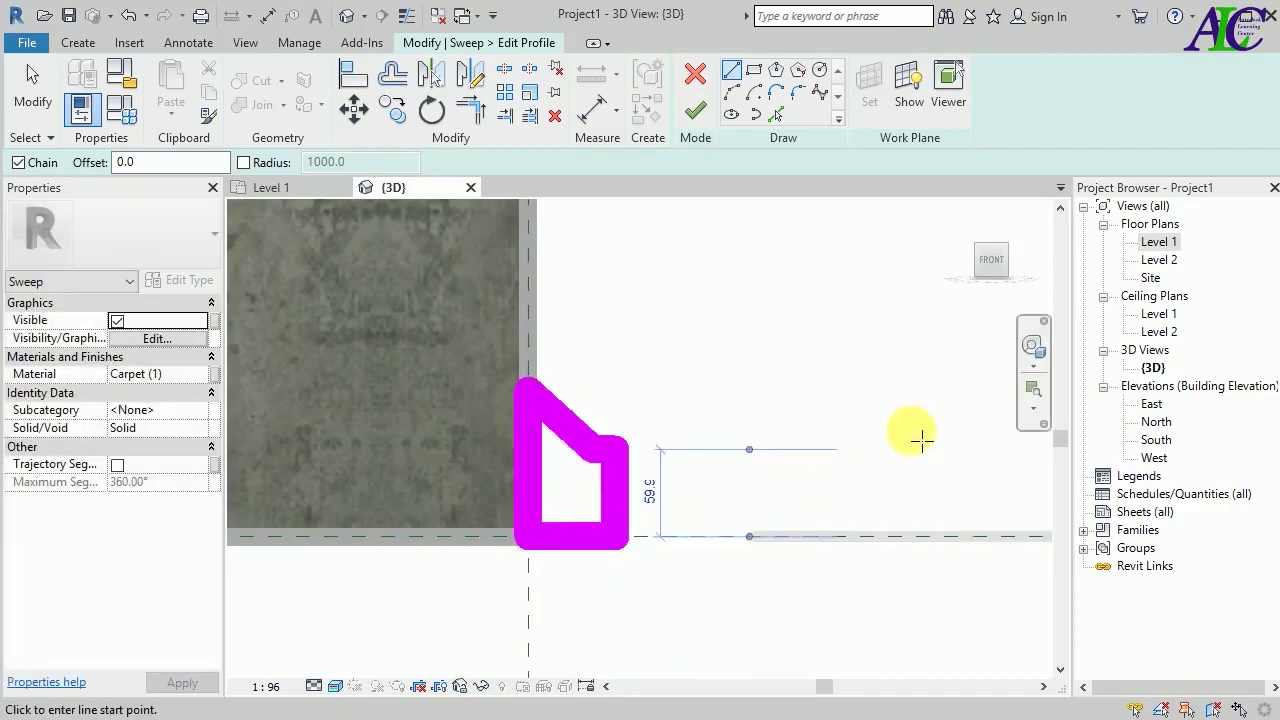
{"action": "scroll", "coordinate": [690, 380], "scroll_direction": "down", "scroll_amount": 2}
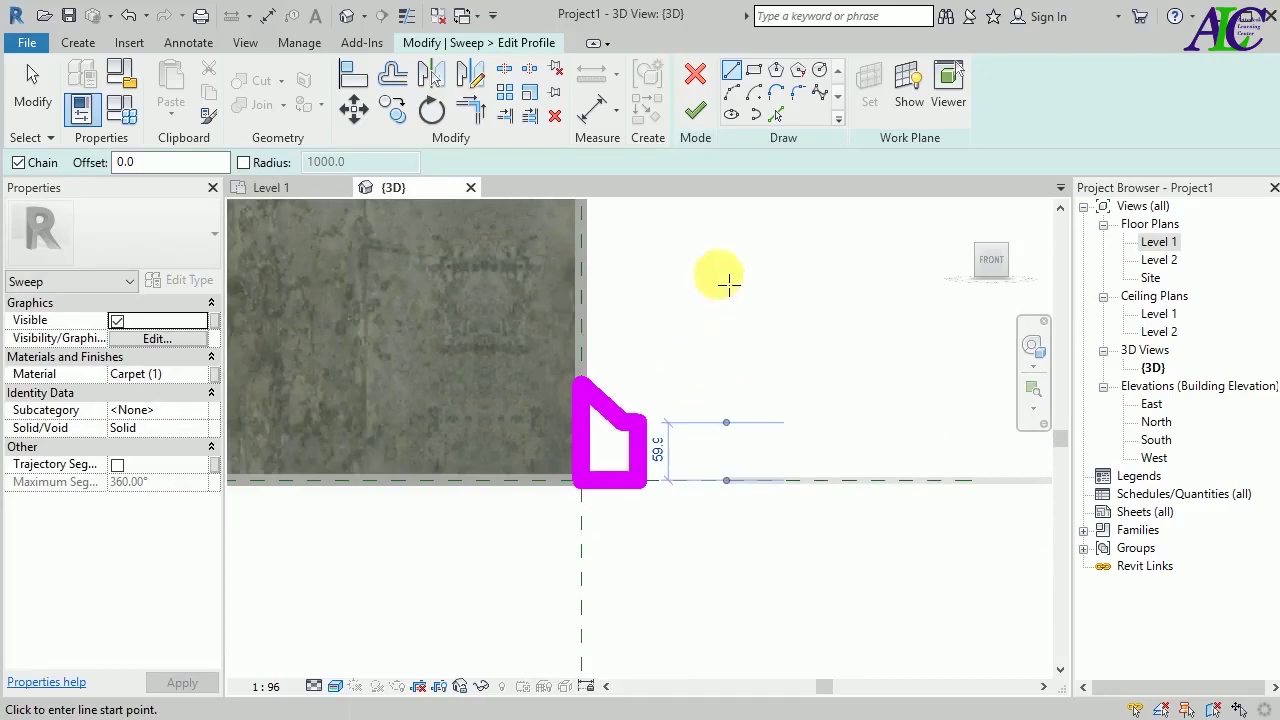
- Finish the profile and the sweep to form the red skirting along the wall bases, then deselect
{"action": "left_click", "coordinate": [695, 112]}
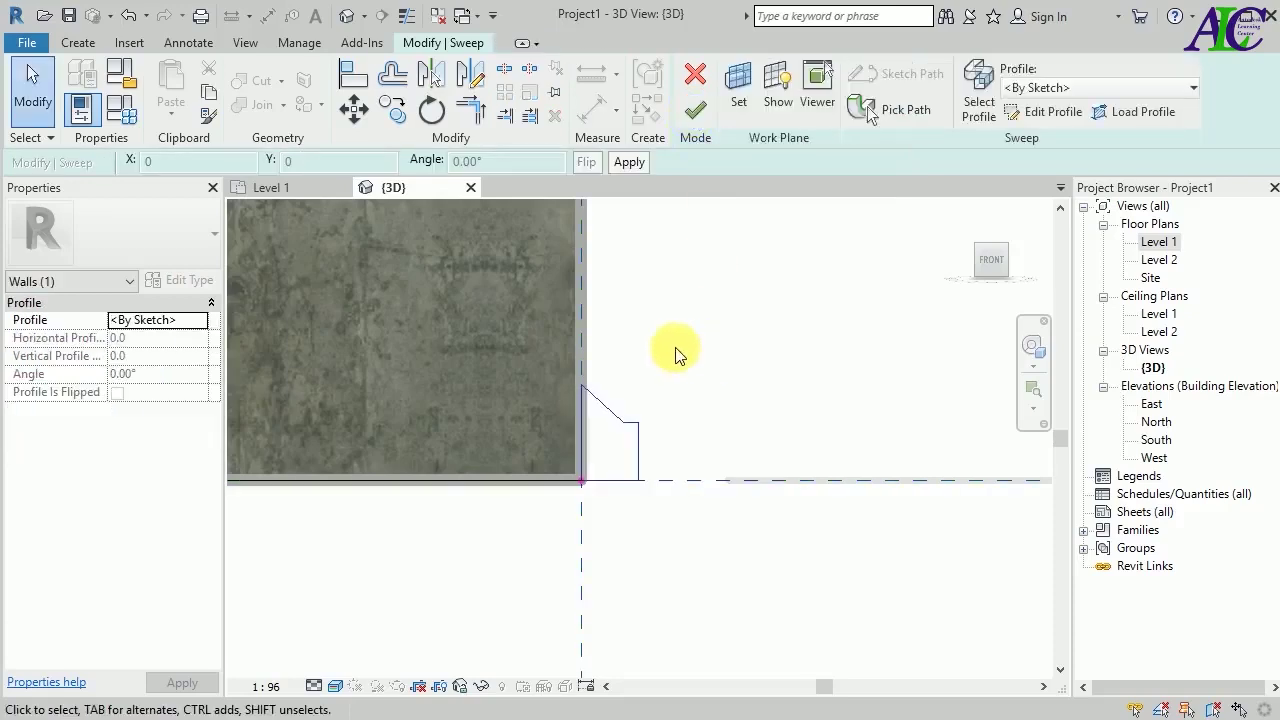
{"action": "left_click", "coordinate": [694, 110]}
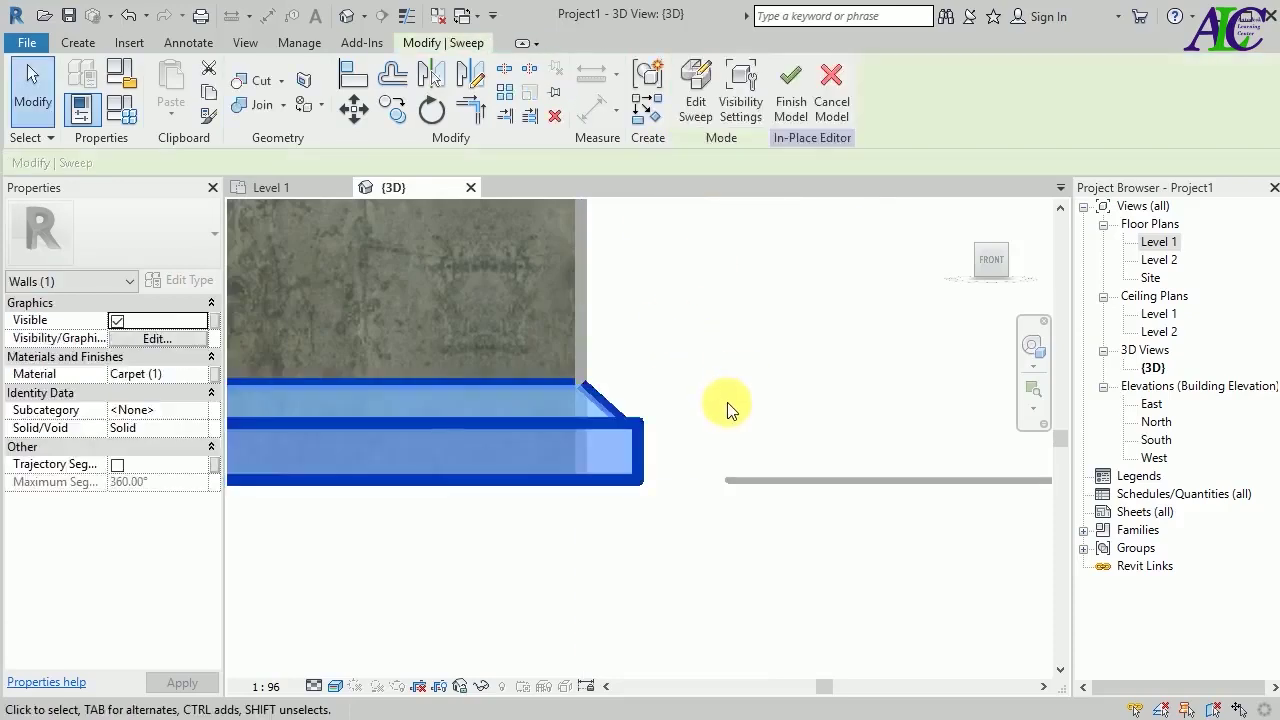
{"action": "left_click", "coordinate": [714, 528]}
{"action": "scroll", "coordinate": [711, 414], "scroll_direction": "up", "scroll_amount": 2}
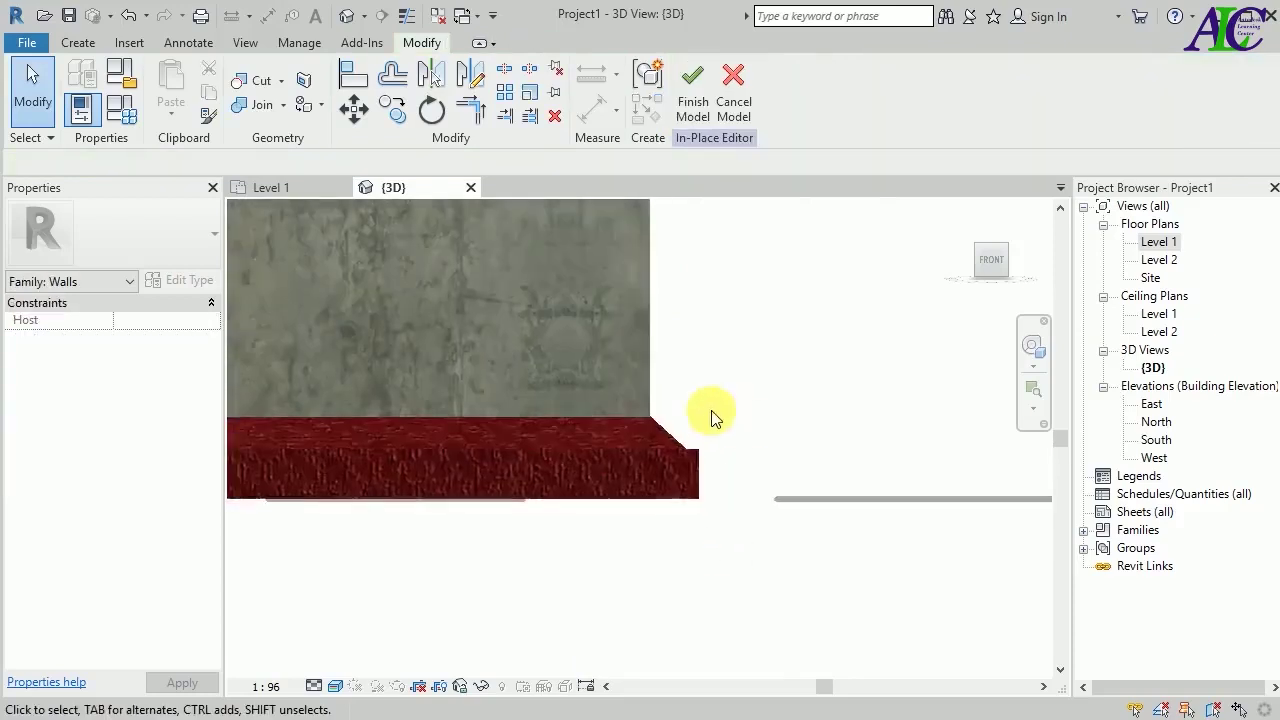
{"action": "scroll", "coordinate": [750, 443], "scroll_direction": "up", "scroll_amount": 2}
{"action": "scroll", "coordinate": [843, 509], "scroll_direction": "down", "scroll_amount": 2}
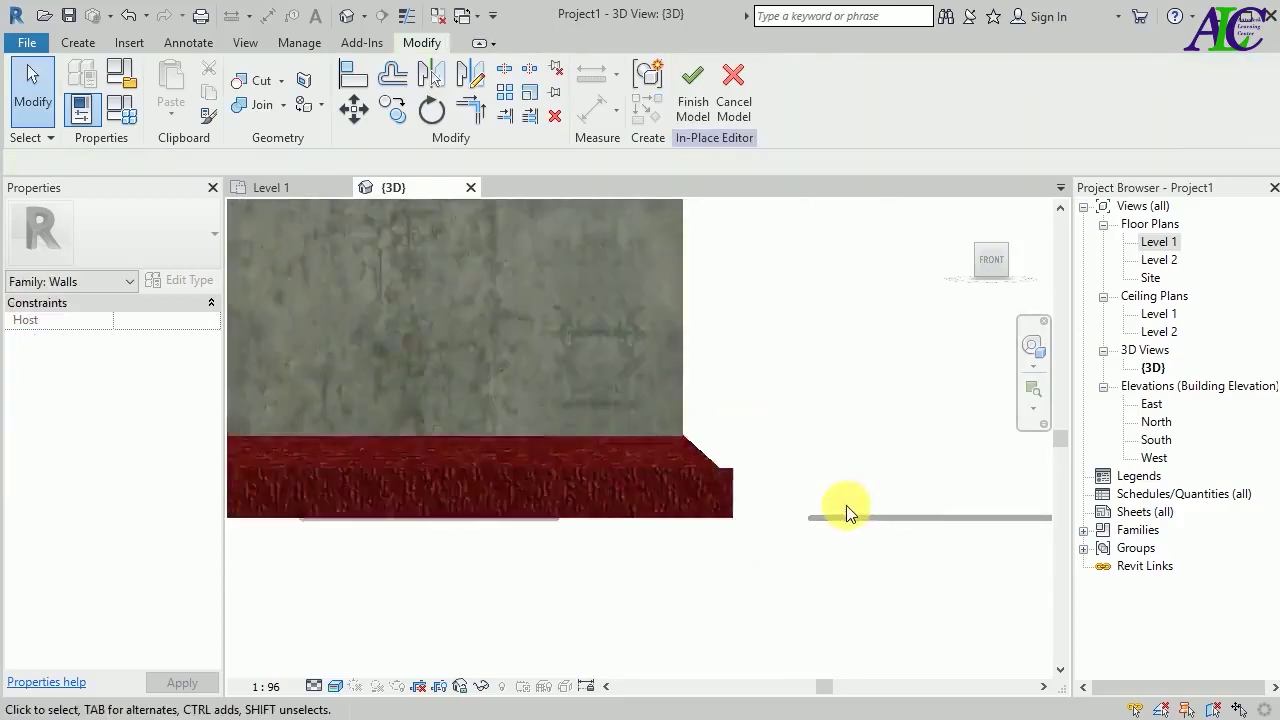
{"action": "scroll", "coordinate": [849, 514], "scroll_direction": "down", "scroll_amount": 2}
{"action": "scroll", "coordinate": [830, 540], "scroll_direction": "down", "scroll_amount": 1}
{"action": "scroll", "coordinate": [826, 553], "scroll_direction": "down", "scroll_amount": 2}
{"action": "scroll", "coordinate": [826, 553], "scroll_direction": "down", "scroll_amount": 2}
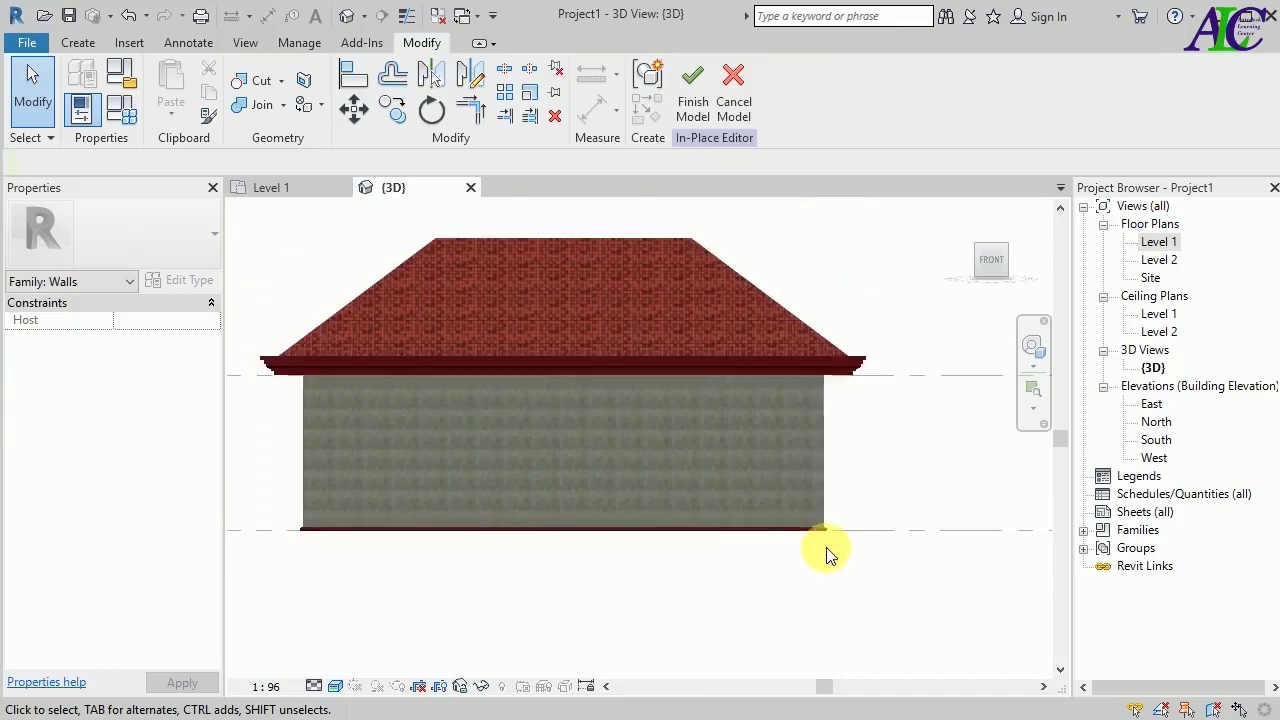
- Finish the in-place Walls 1 model and orbit to an angled perspective
{"action": "left_click", "coordinate": [692, 75]}
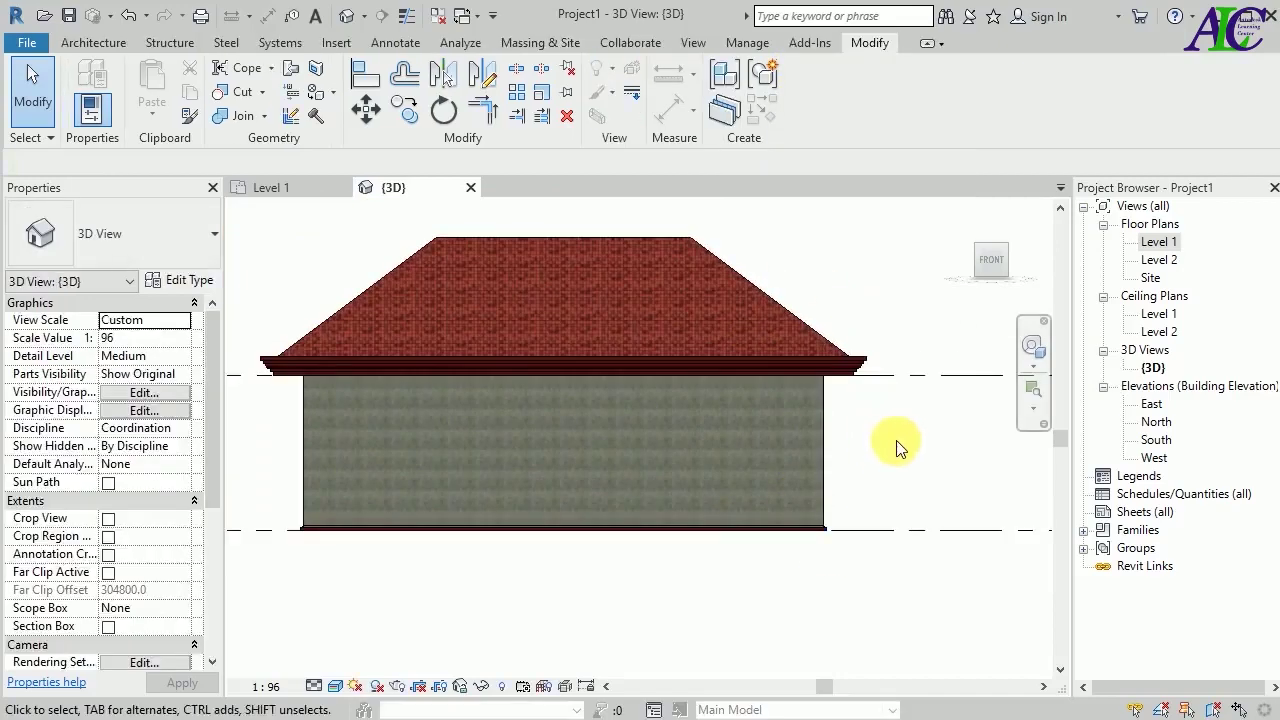
{"action": "middle_click_drag", "start_coordinate": [914, 445], "coordinate": [737, 508], "text": "shift"}
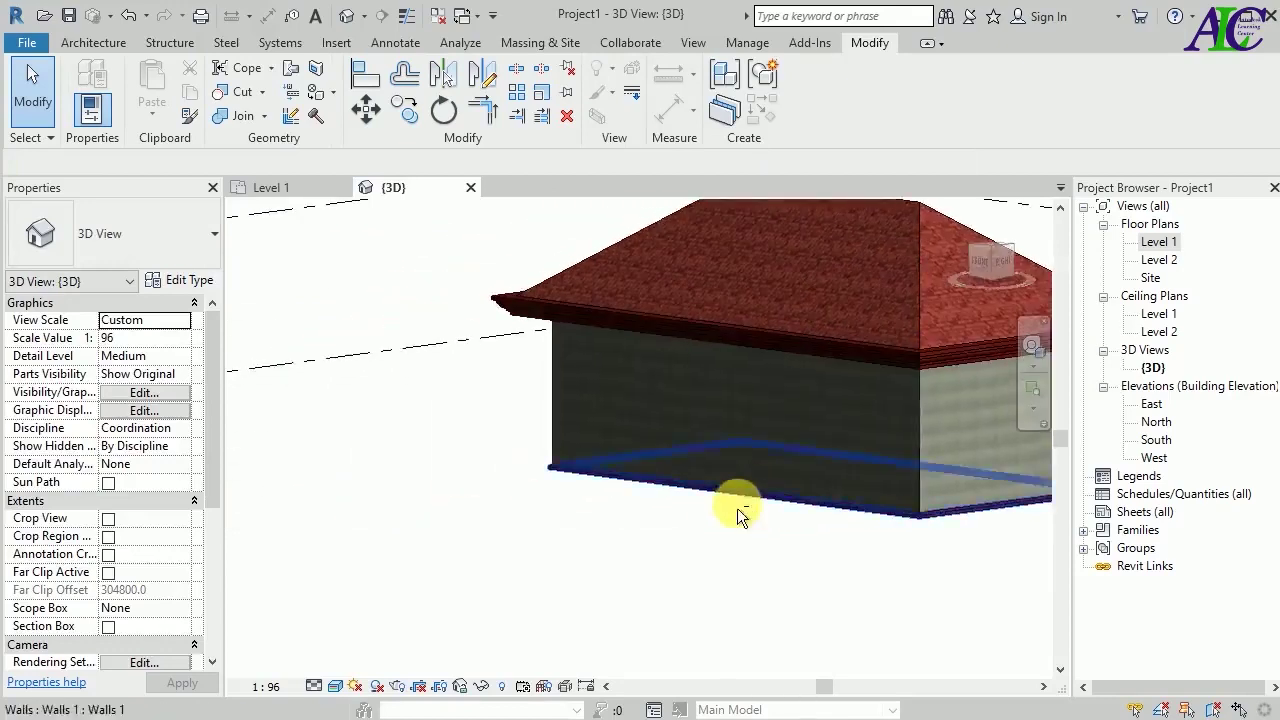
{"action": "scroll", "coordinate": [398, 330], "scroll_direction": "down", "scroll_amount": 5}
- Orbit and zoom in to inspect how the molding wraps the wall's bottom corner
{"action": "mouse_move", "coordinate": [809, 391]}
{"action": "middle_mouse_down", "text": "shift"}
{"action": "mouse_move", "coordinate": [777, 449]}
{"action": "mouse_move", "coordinate": [718, 434]}
{"action": "middle_mouse_up", "text": "shift"}
{"action": "scroll", "coordinate": [716, 430], "scroll_direction": "up", "scroll_amount": 2}
{"action": "scroll", "coordinate": [714, 400], "scroll_direction": "up", "scroll_amount": 2}
{"action": "scroll", "coordinate": [496, 375], "scroll_direction": "up", "scroll_amount": 2}
{"action": "scroll", "coordinate": [502, 510], "scroll_direction": "up", "scroll_amount": 1}
{"action": "mouse_move", "coordinate": [502, 510]}
{"action": "middle_mouse_down", "text": "shift"}
{"action": "mouse_move", "coordinate": [586, 580]}
{"action": "mouse_move", "coordinate": [557, 531]}
{"action": "mouse_move", "coordinate": [574, 414]}
{"action": "middle_mouse_up", "text": "shift"}
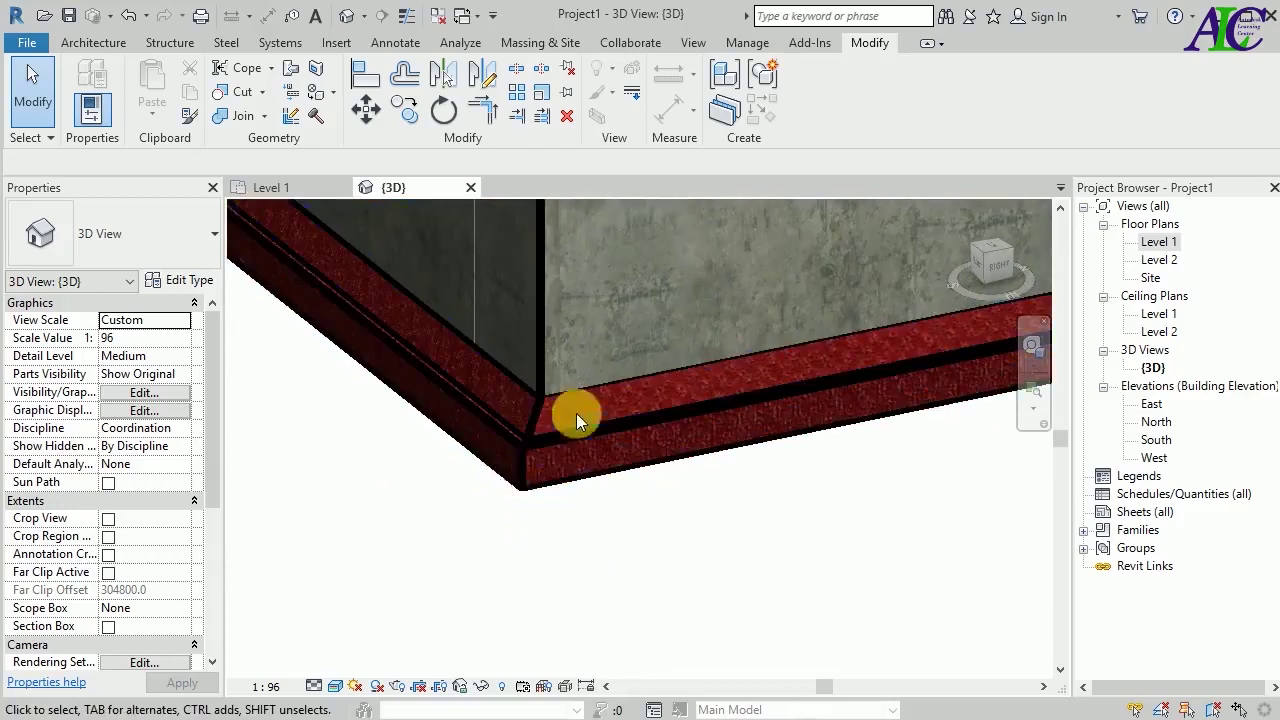
{"action": "mouse_move", "coordinate": [582, 566]}
{"action": "middle_mouse_down", "text": "shift"}
{"action": "mouse_move", "coordinate": [623, 580]}
{"action": "mouse_move", "coordinate": [529, 509]}
{"action": "middle_mouse_up", "text": "shift"}
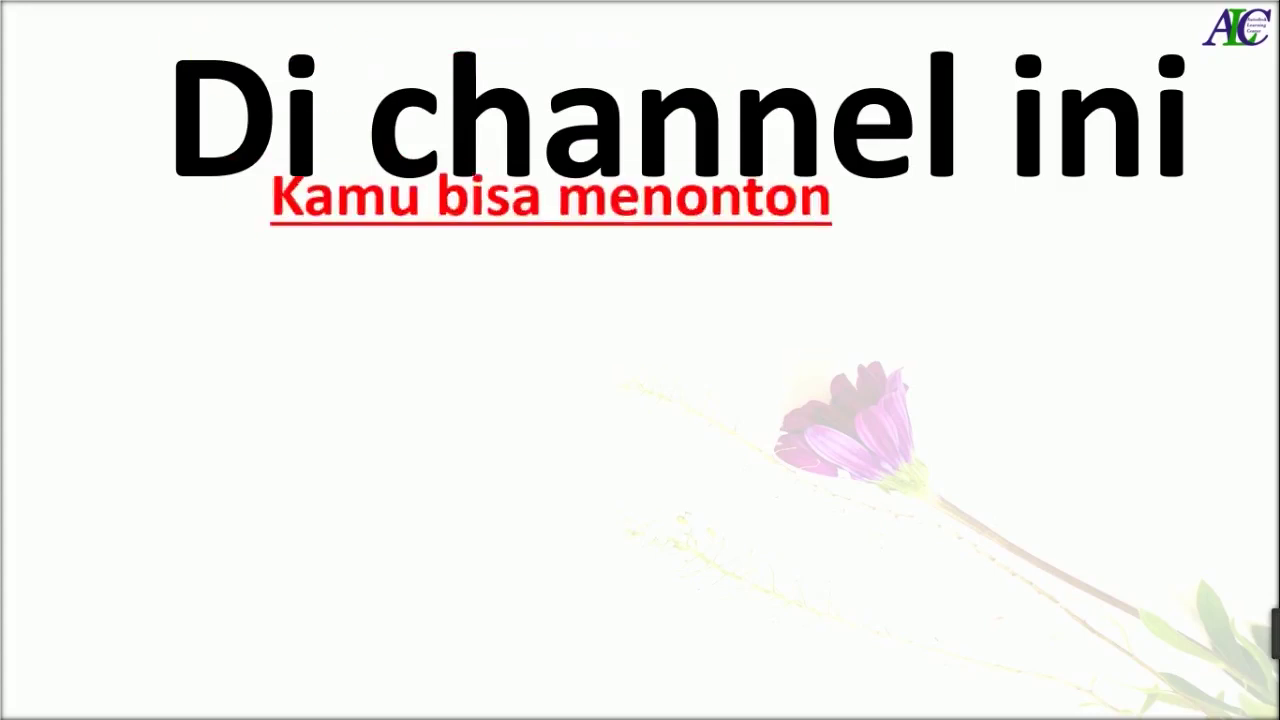